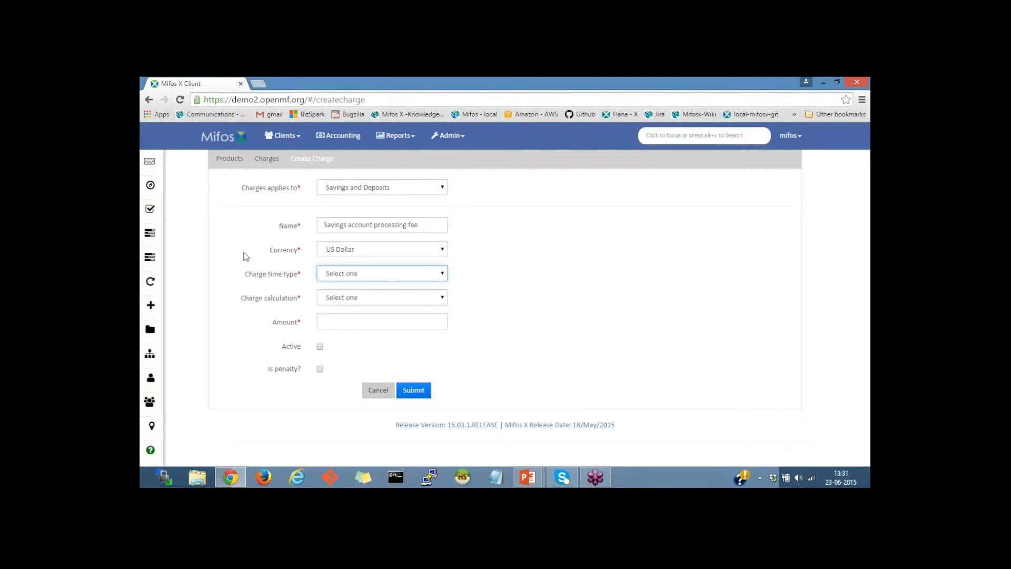
Step: Set the charge time type to Savings Activation and the charge calculation to Flat
click(369, 273)
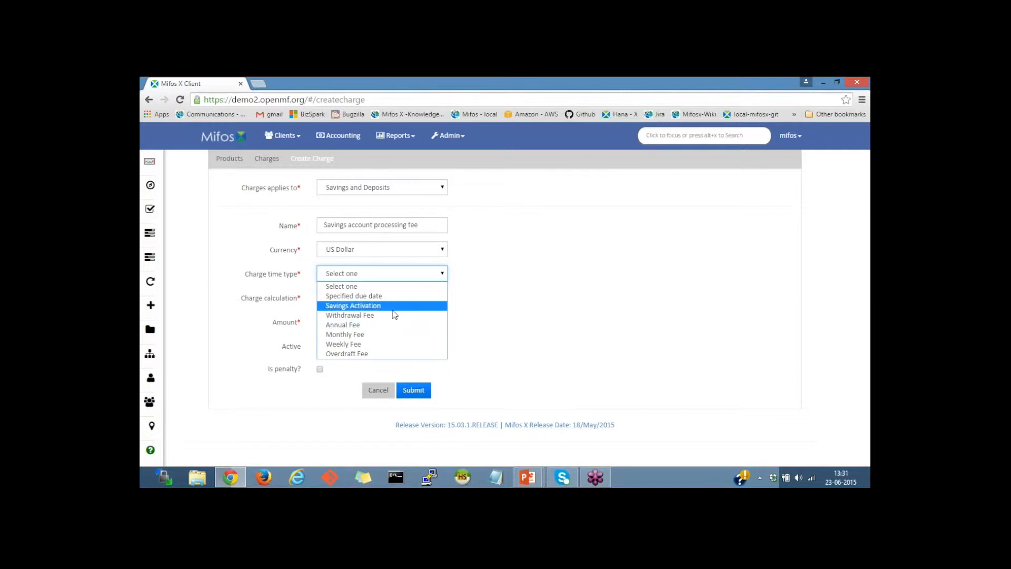
click(347, 307)
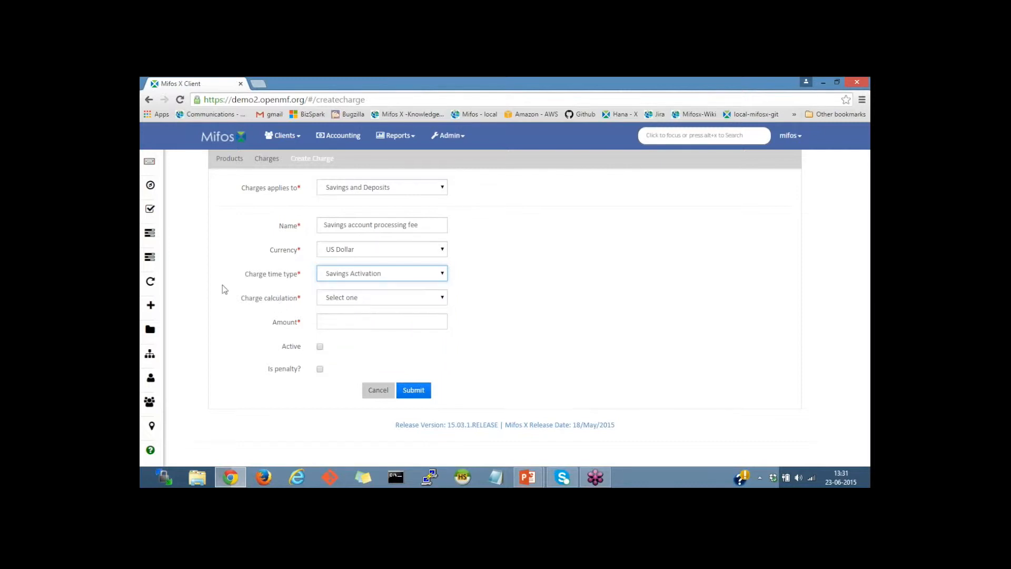
click(361, 298)
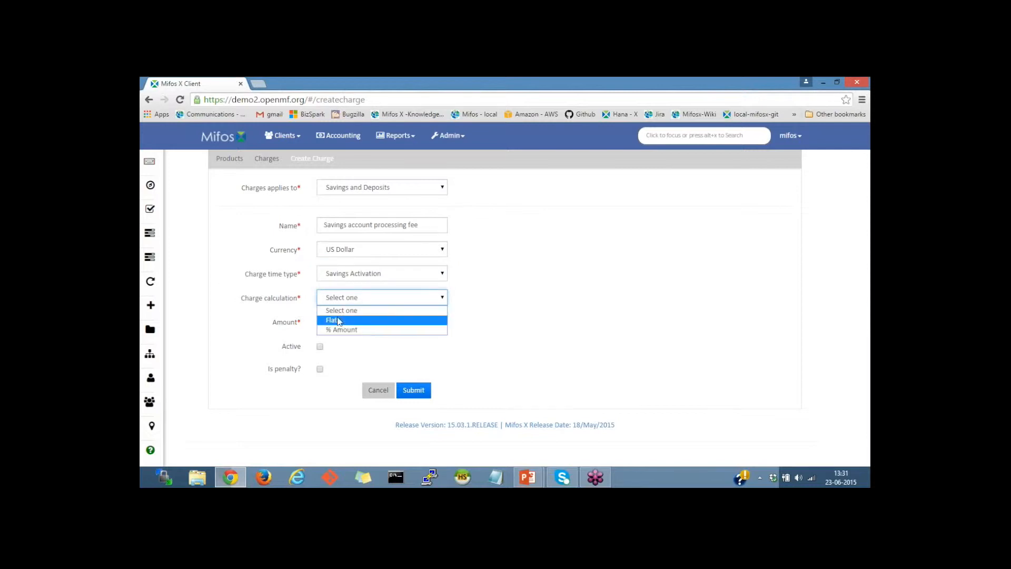
click(345, 319)
Step: Submit the savings account processing fee with an amount of 2, marked as active
click(345, 321)
text(10)
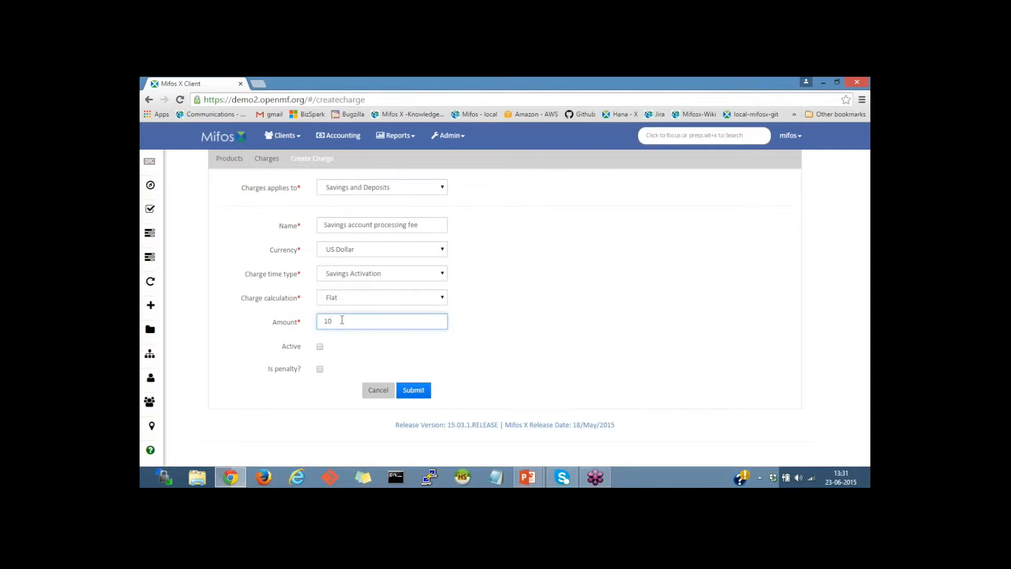
key(BackSpace)
key(BackSpace)
text(2)
click(320, 347)
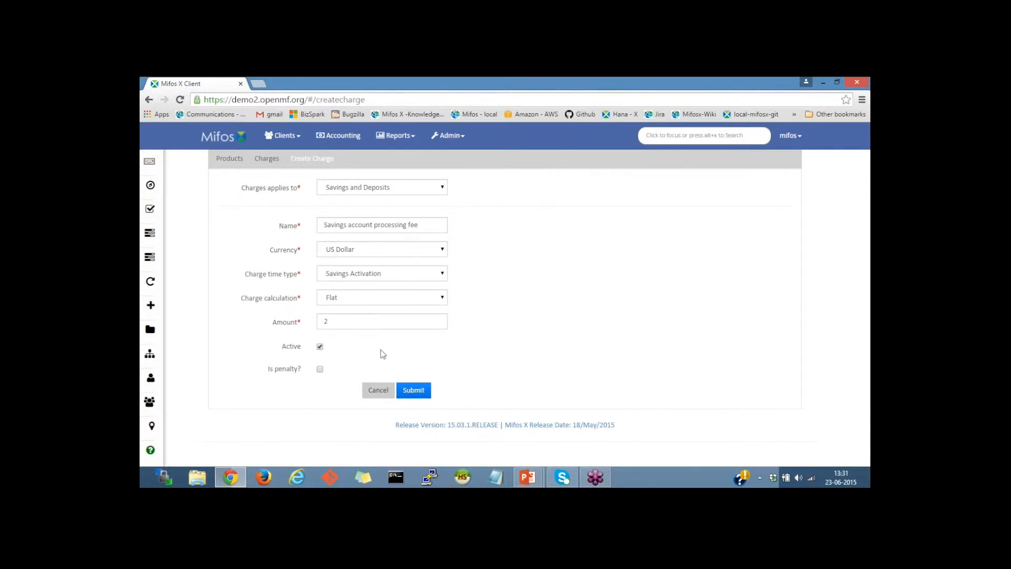
click(414, 390)
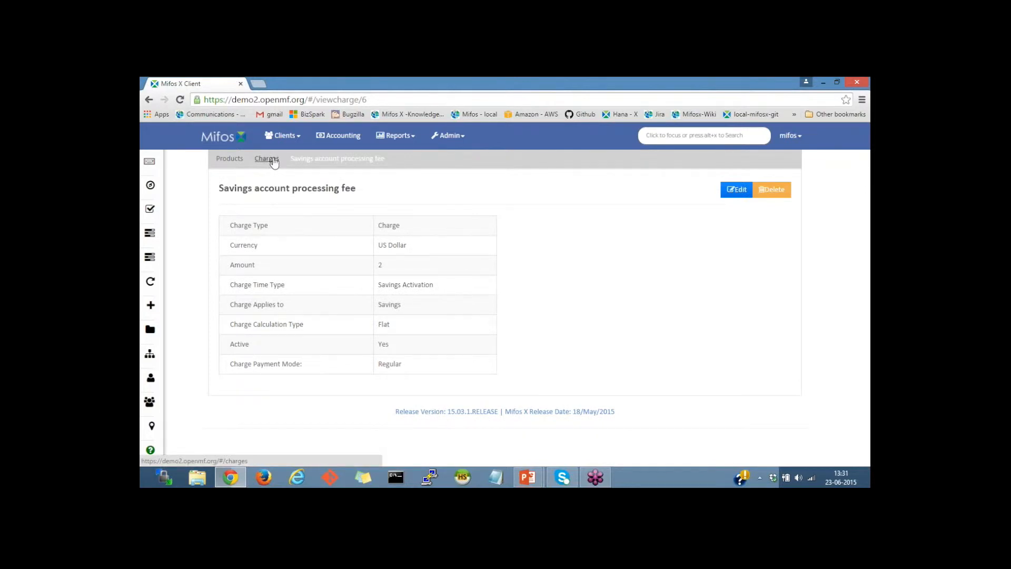
Step: Start a new charge that applies to Savings and Deposits
click(274, 162)
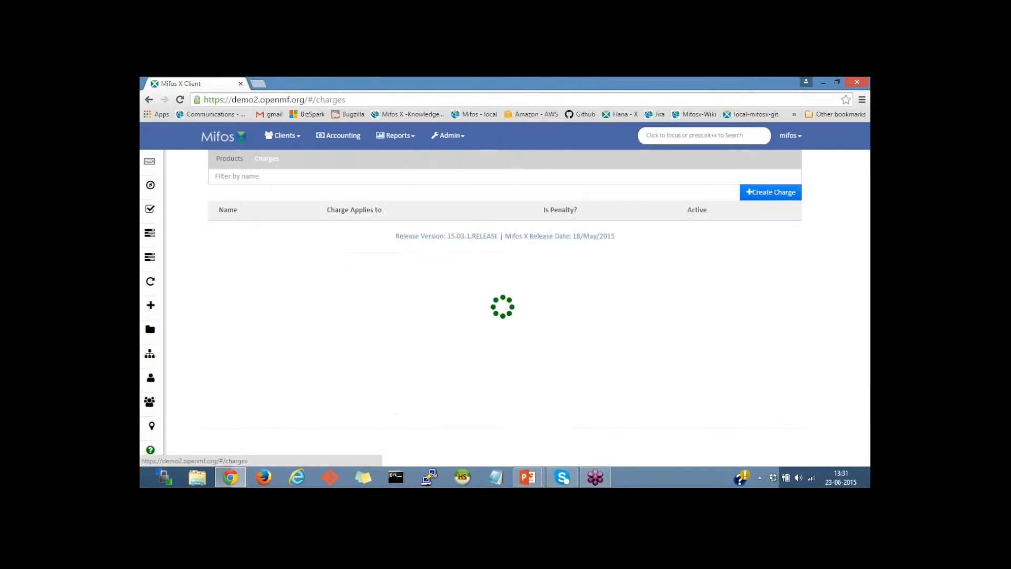
click(759, 193)
click(382, 188)
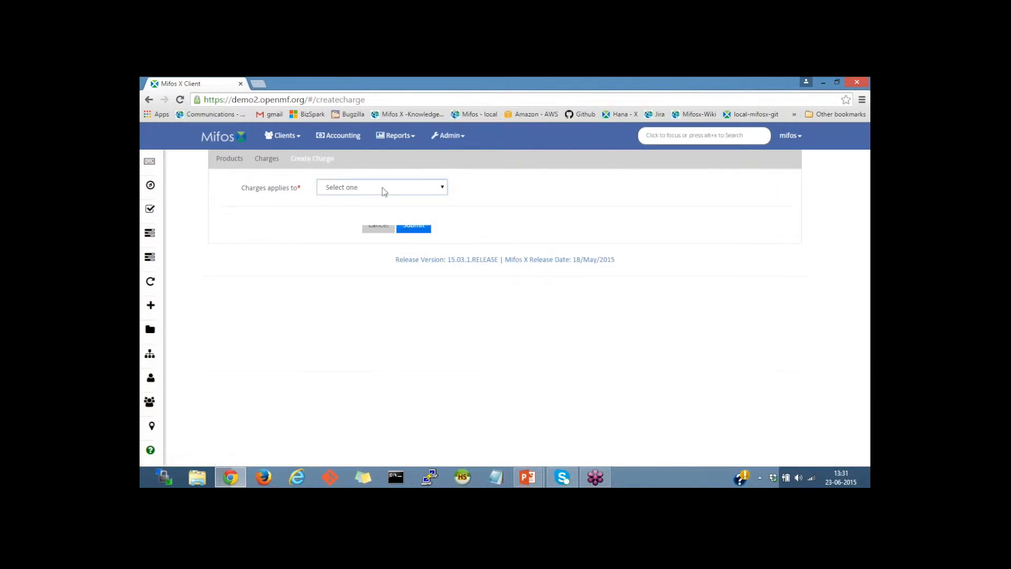
click(359, 219)
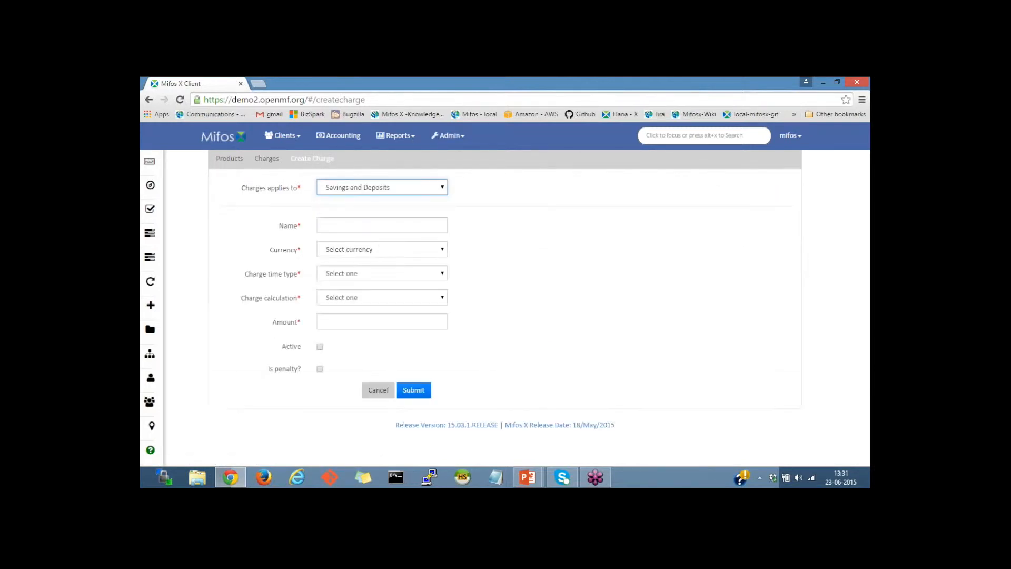
click(368, 232)
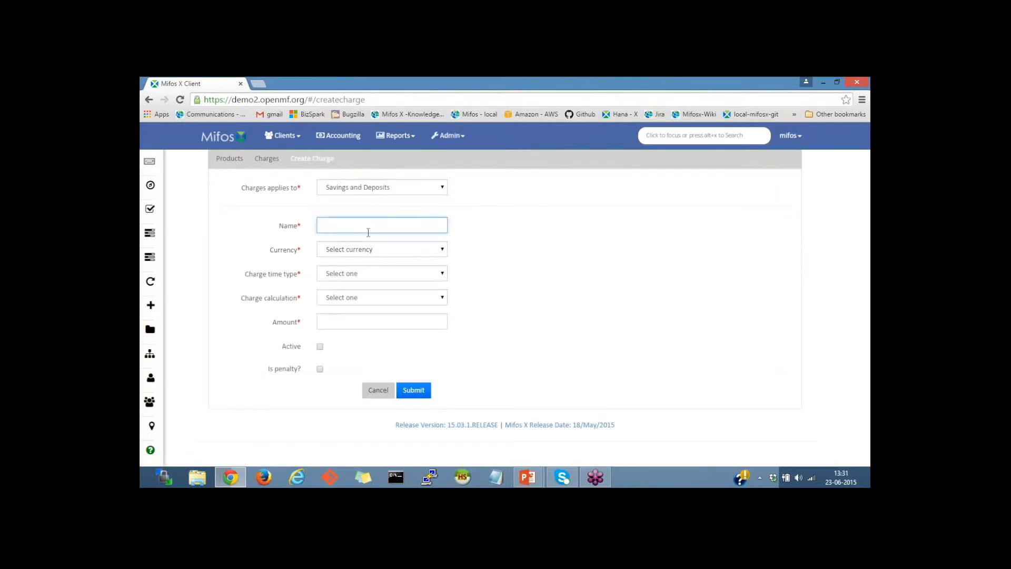
click(379, 248)
click(379, 250)
click(372, 275)
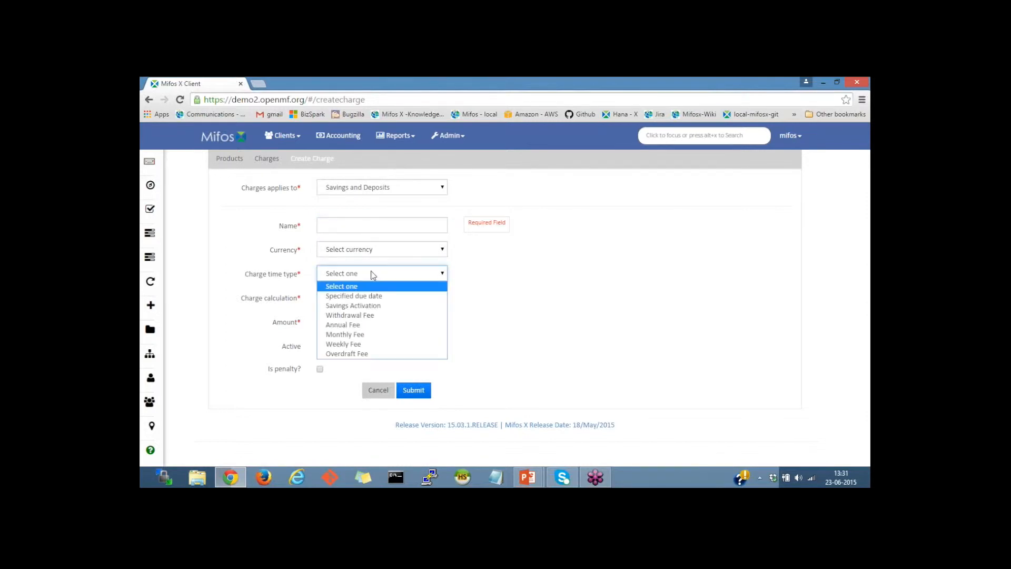
click(508, 282)
Step: Name the charge Withdrawal fee, correcting the misspelling with the spelling suggestion
click(346, 225)
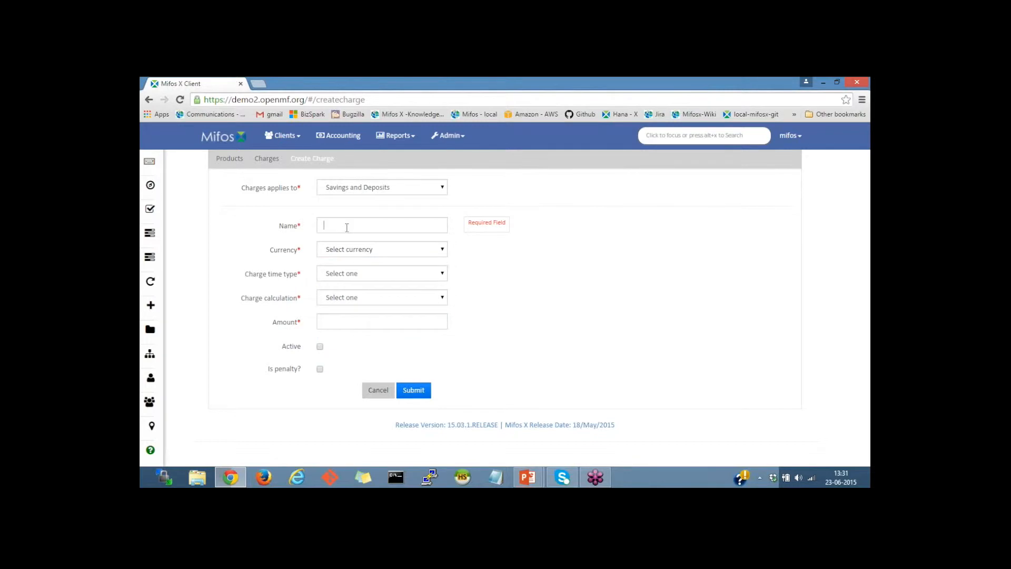
text(Withdrwa)
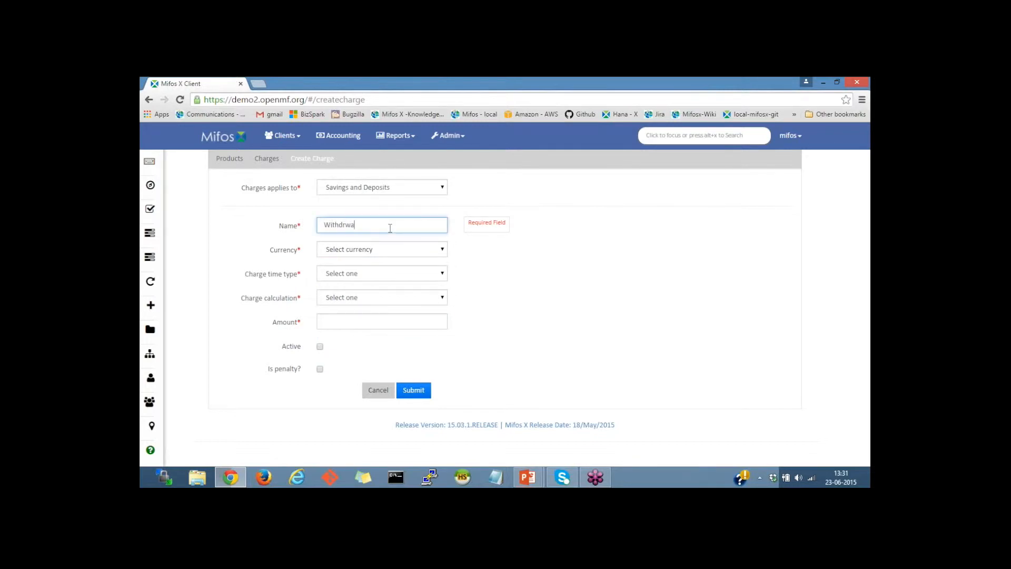
text(l fee)
right_click(350, 226)
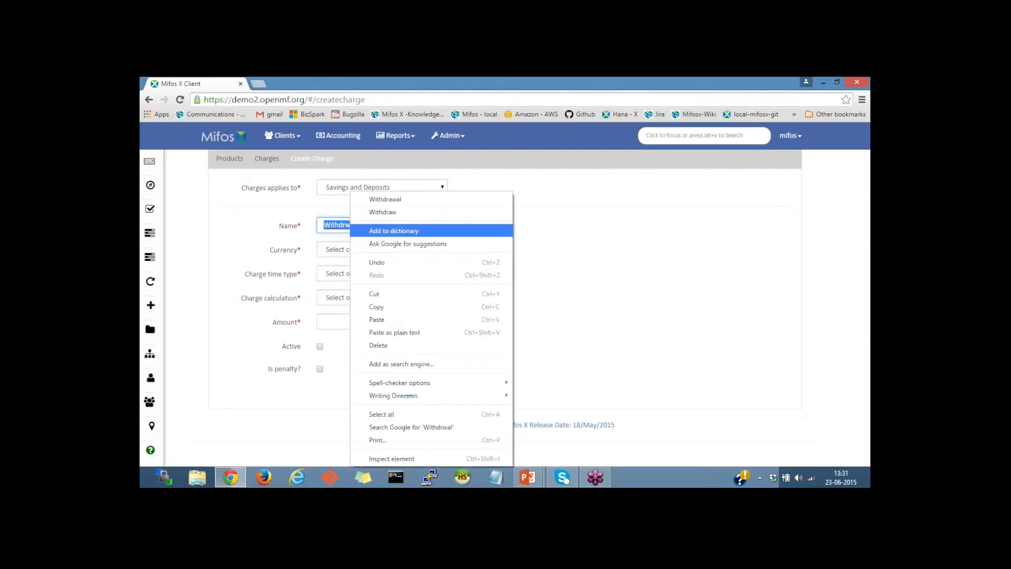
click(411, 201)
Step: Set the currency to US Dollar and the charge time type to Withdrawal Fee
click(375, 250)
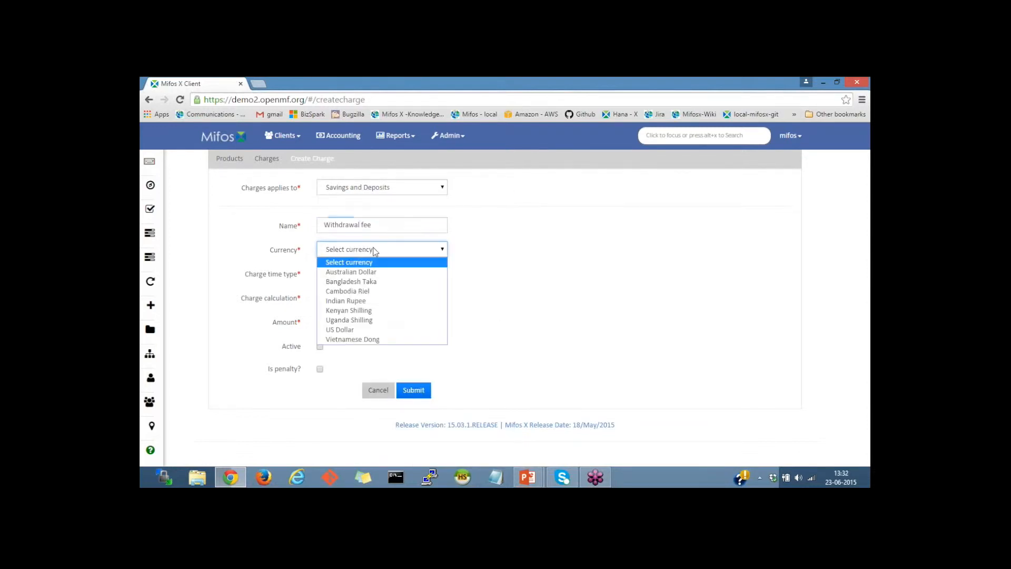
click(345, 329)
click(335, 278)
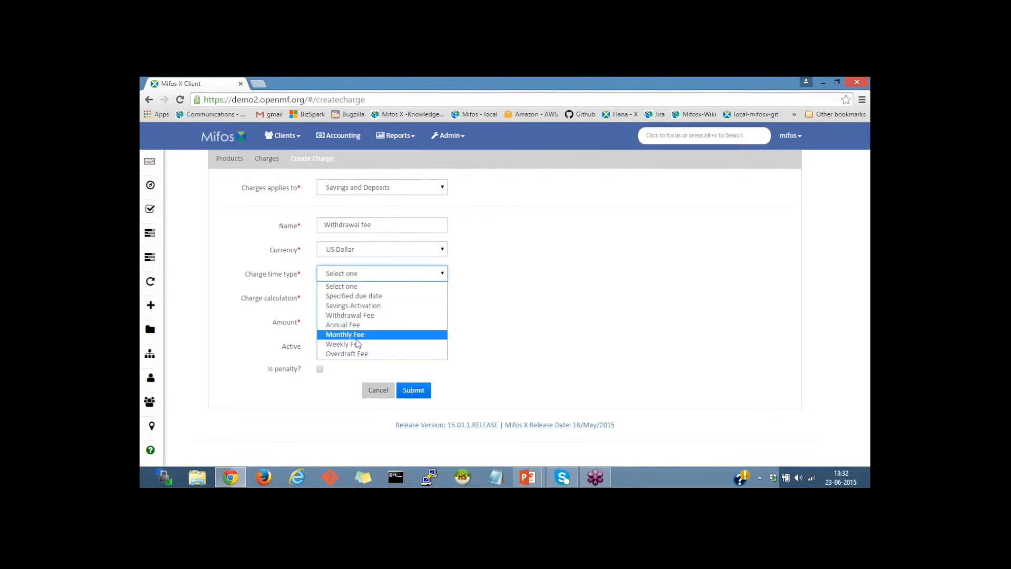
click(343, 316)
Step: Set the charge calculation to % Amount
click(345, 301)
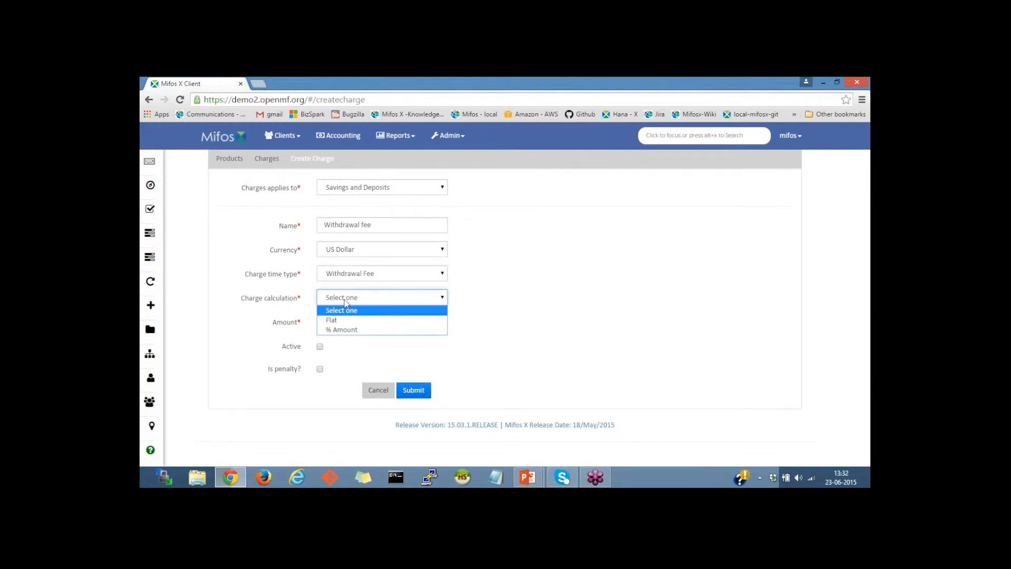
click(341, 330)
key(Tab)
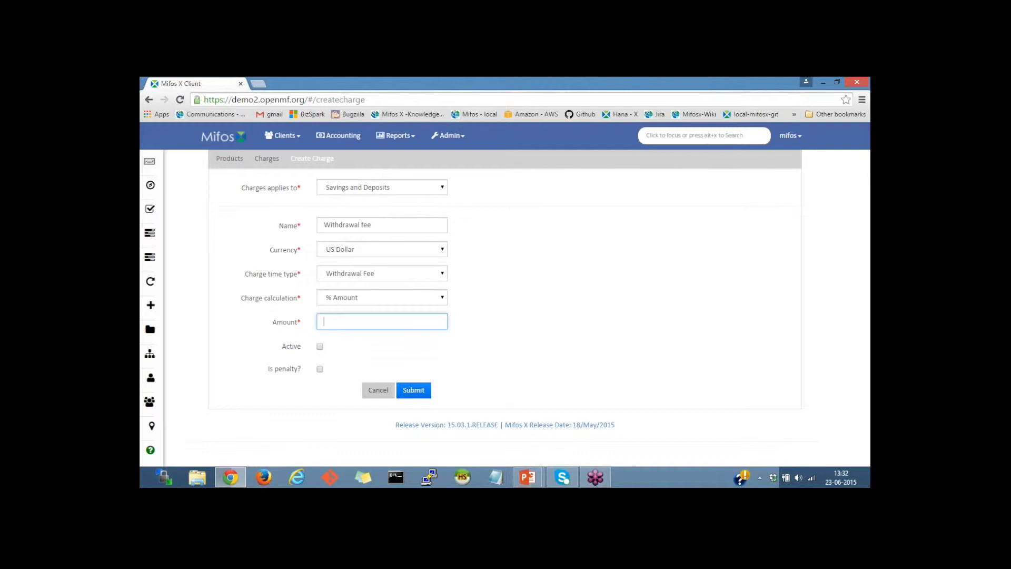
Step: Submit the withdrawal fee with an amount of 1, marked as active
text(0.)
key(BackSpace)
text(1)
click(319, 347)
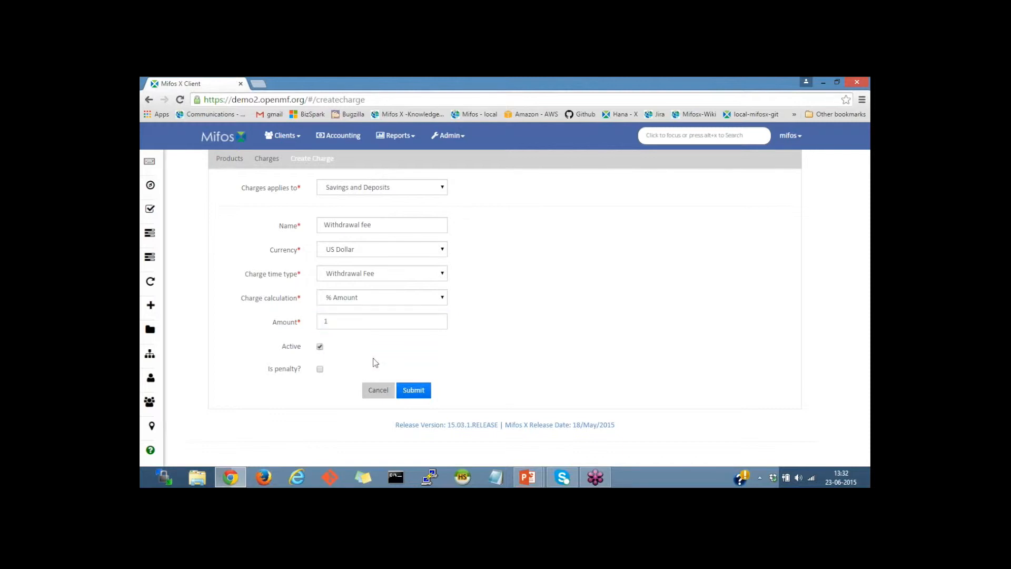
click(420, 393)
Step: Start another new charge that applies to Savings and Deposits
click(267, 160)
click(772, 191)
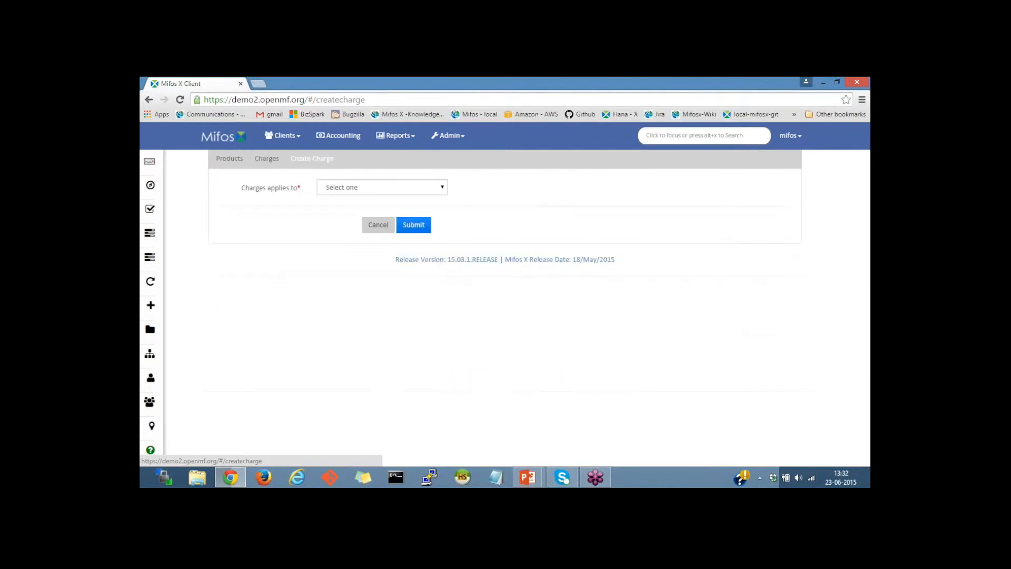
click(406, 190)
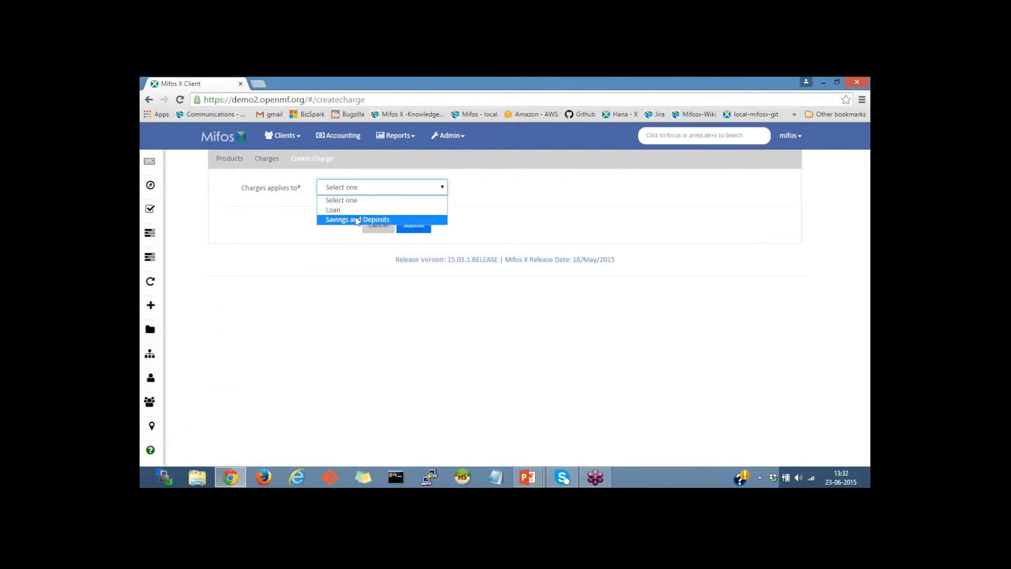
click(357, 220)
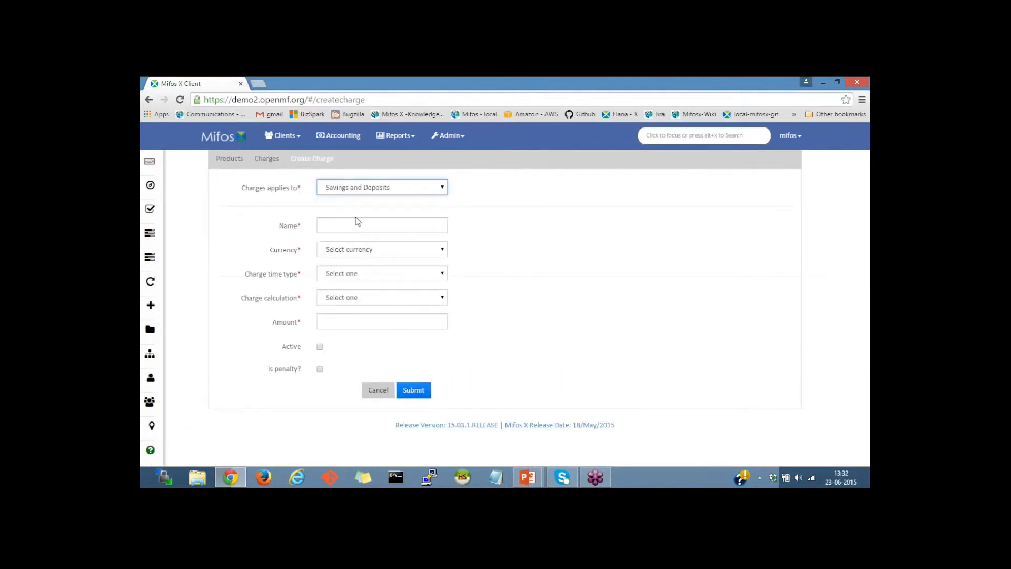
Step: Set the charge time type to Weekly Fee and name the charge Weekly fee
click(356, 279)
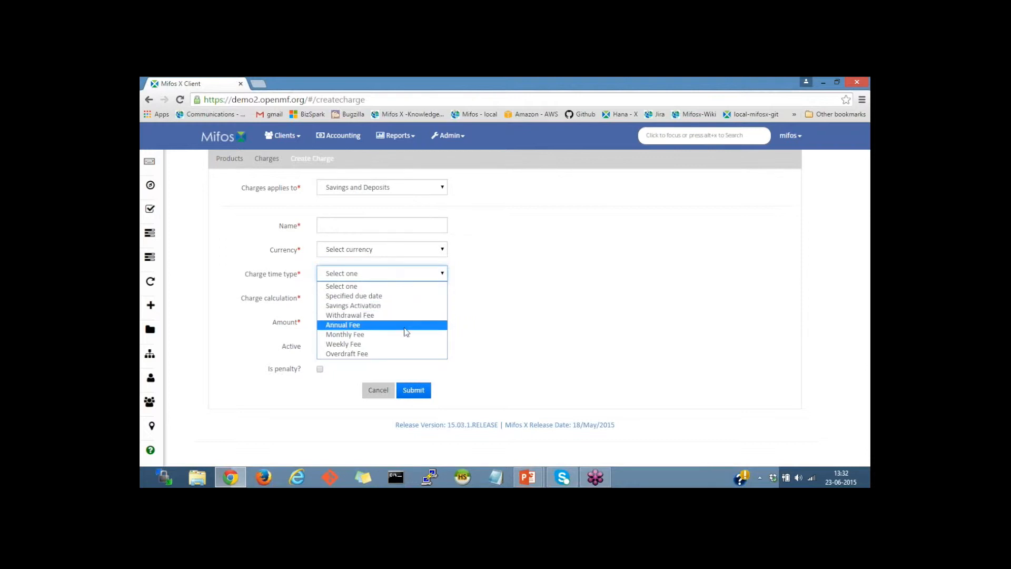
click(381, 349)
click(353, 224)
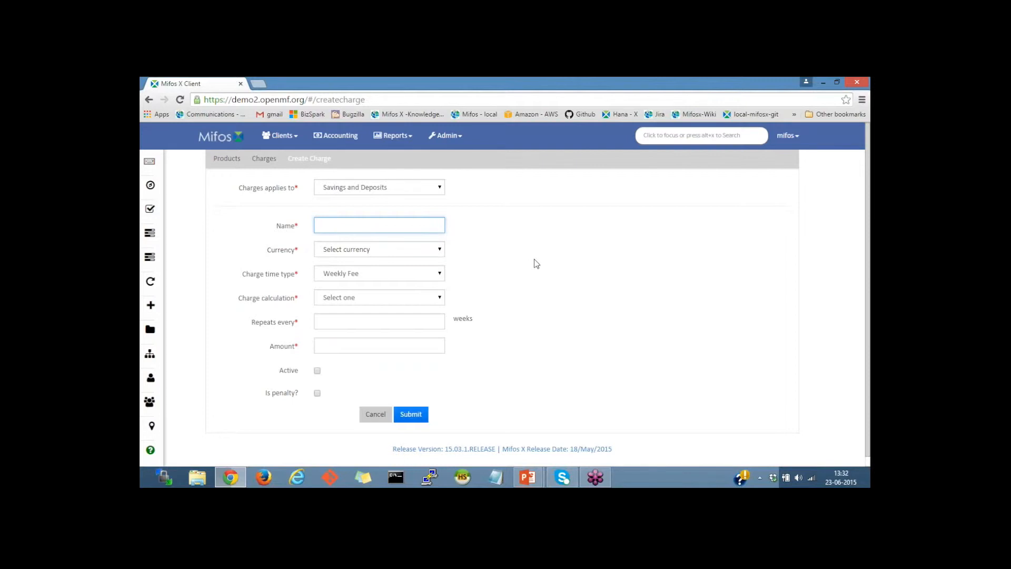
text(Weekly fee)
Step: Set the currency to US Dollar and the charge calculation to Flat
click(367, 251)
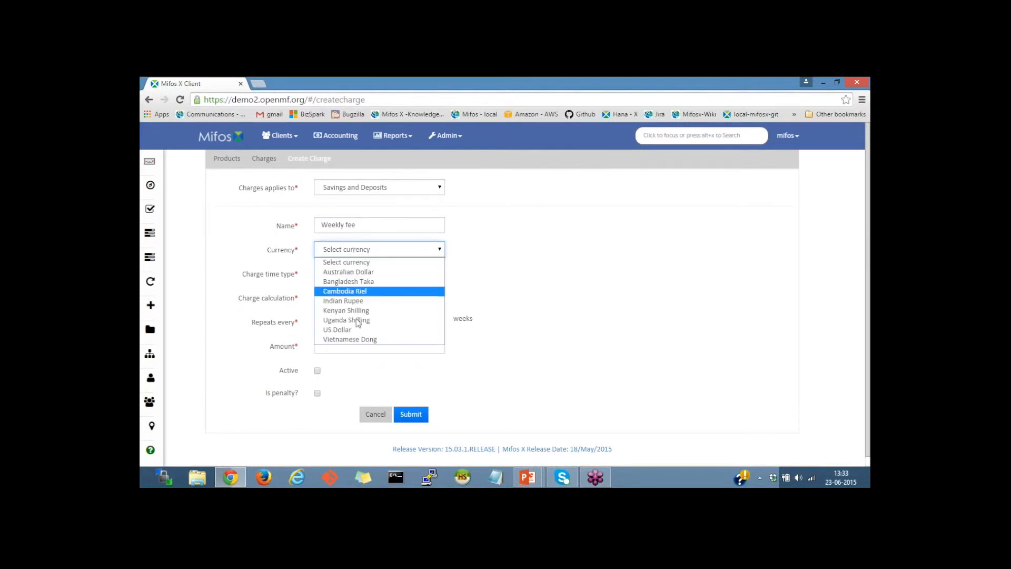
click(337, 329)
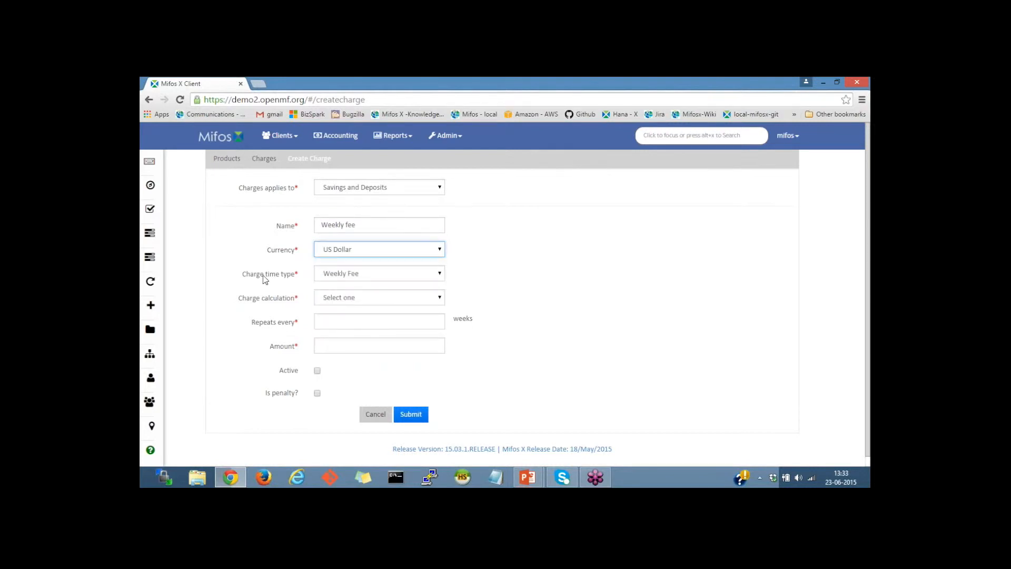
click(356, 303)
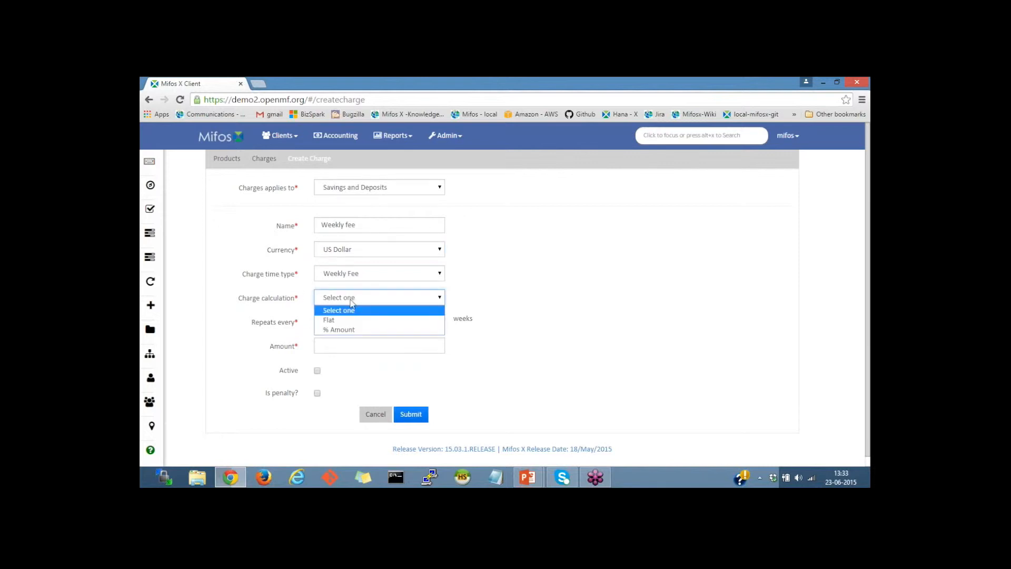
click(345, 321)
Step: Submit the weekly fee repeating every 1 week with an amount of 1, marked as active
click(333, 322)
text(1)
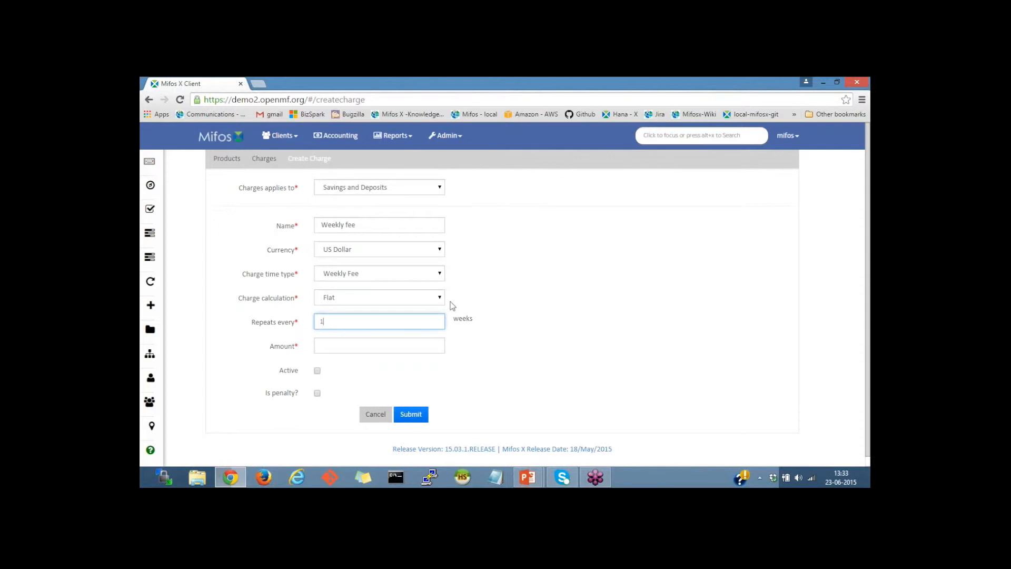
click(374, 350)
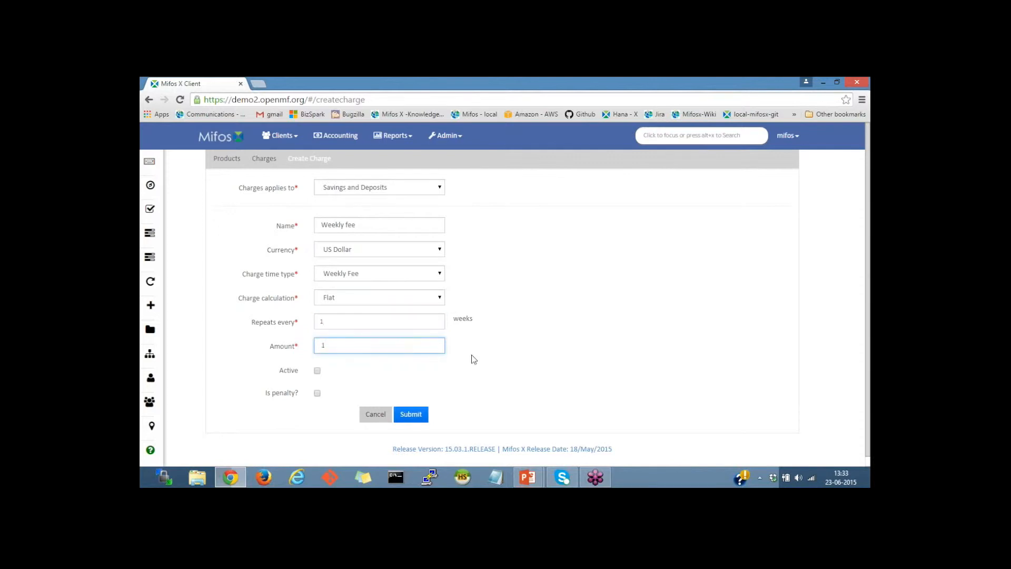
click(292, 369)
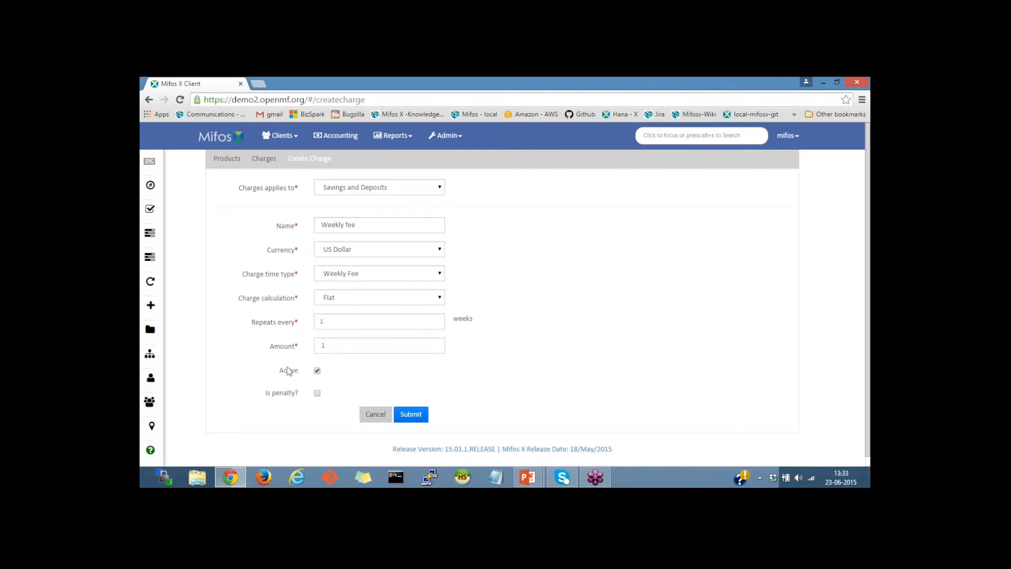
click(410, 415)
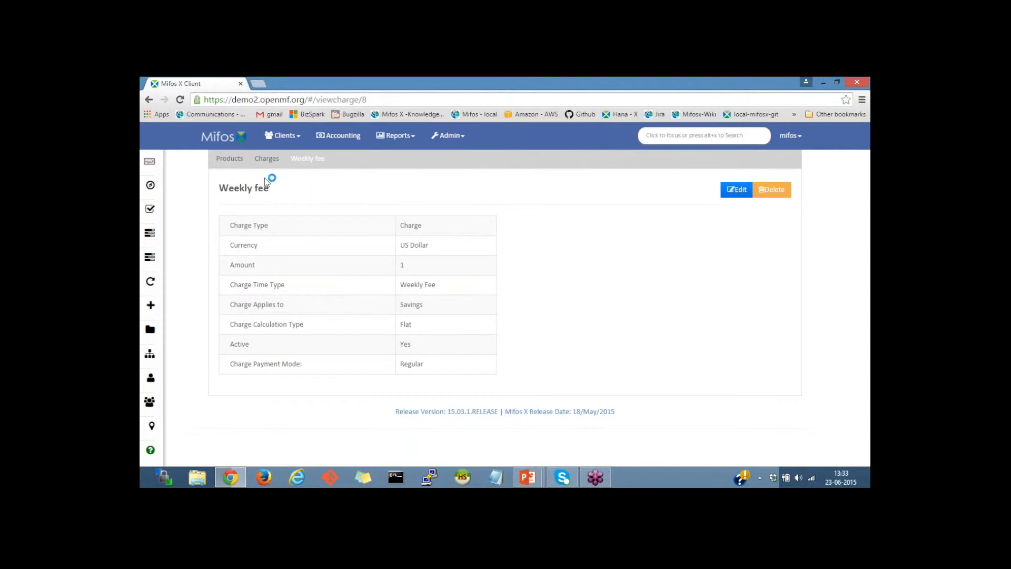
Step: Open the Regular savings product from the savings products list for editing
click(226, 160)
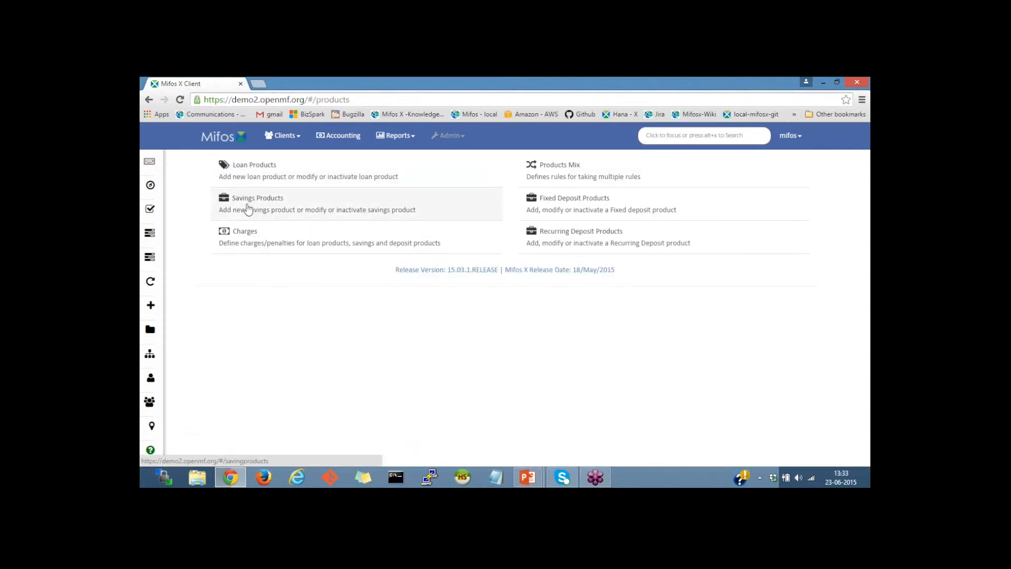
click(248, 209)
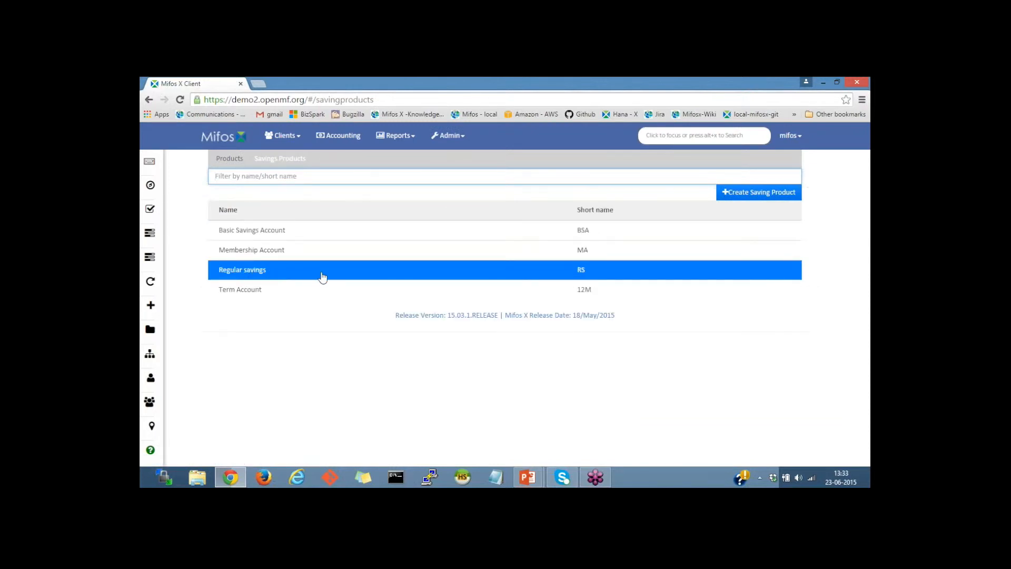
click(301, 276)
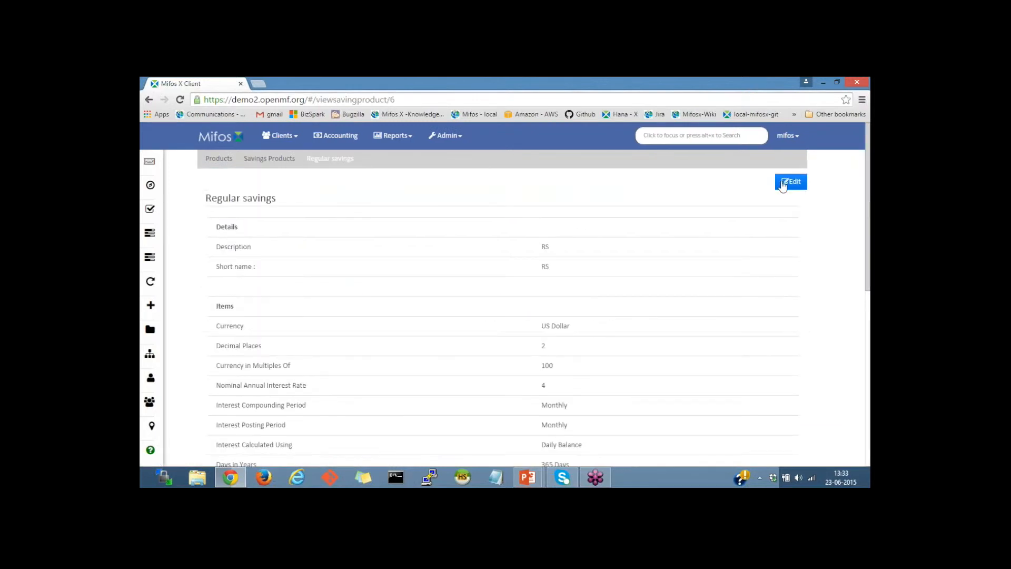
click(785, 183)
Step: Attach the Withdrawal fee and Weekly fee charges to the Regular savings product
scroll(460, 259, down, 3)
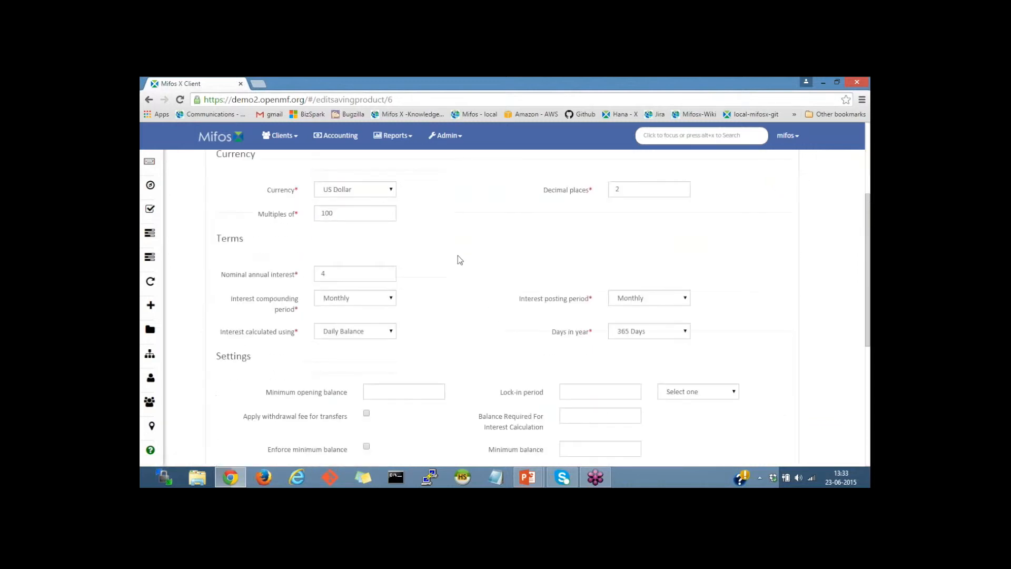
scroll(460, 259, down, 4)
scroll(459, 259, down, 1)
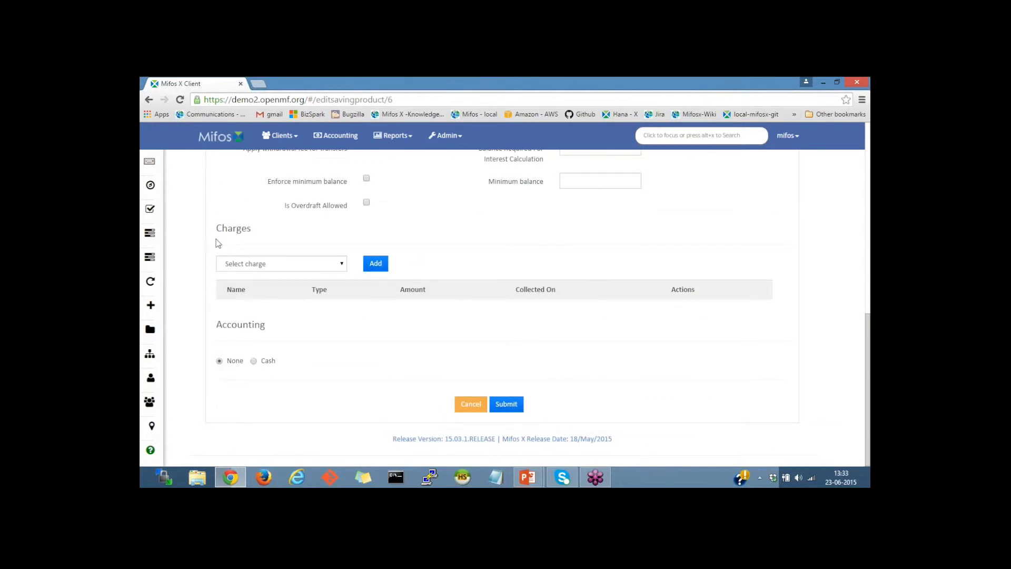
click(266, 268)
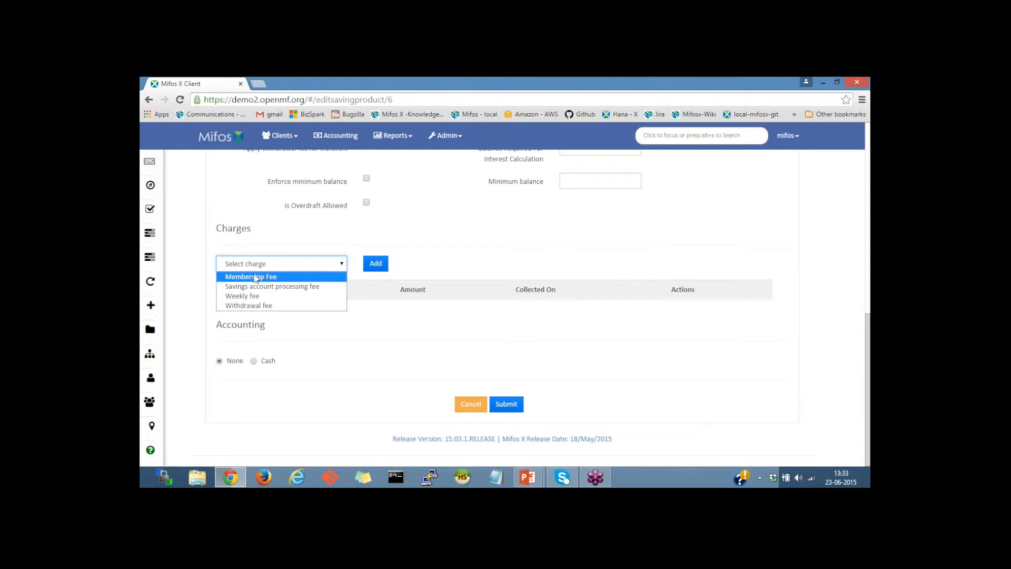
click(256, 306)
click(373, 264)
click(269, 266)
click(245, 296)
click(378, 266)
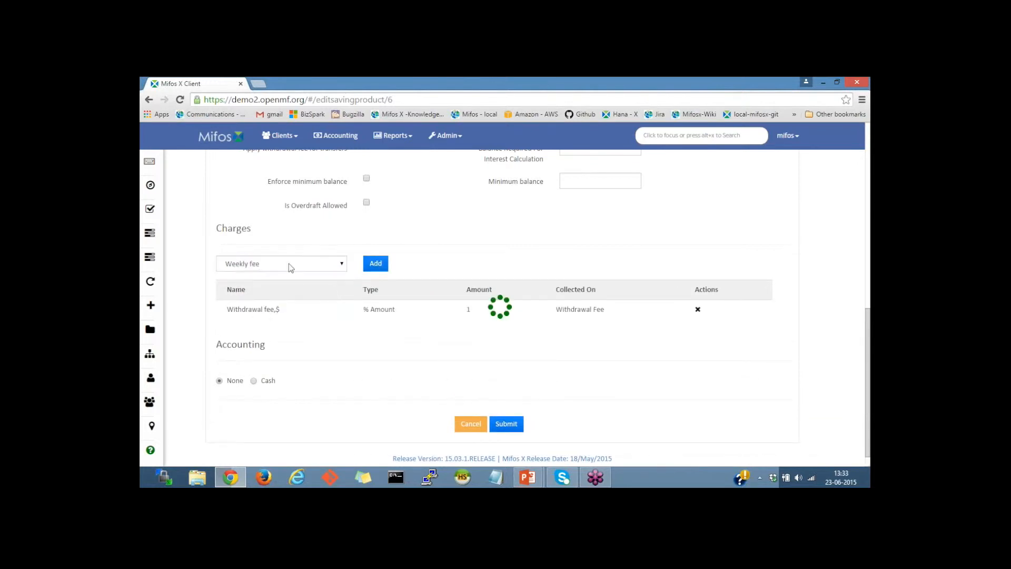
Step: Attach the Savings account processing fee charge and save the product changes
click(267, 268)
click(261, 287)
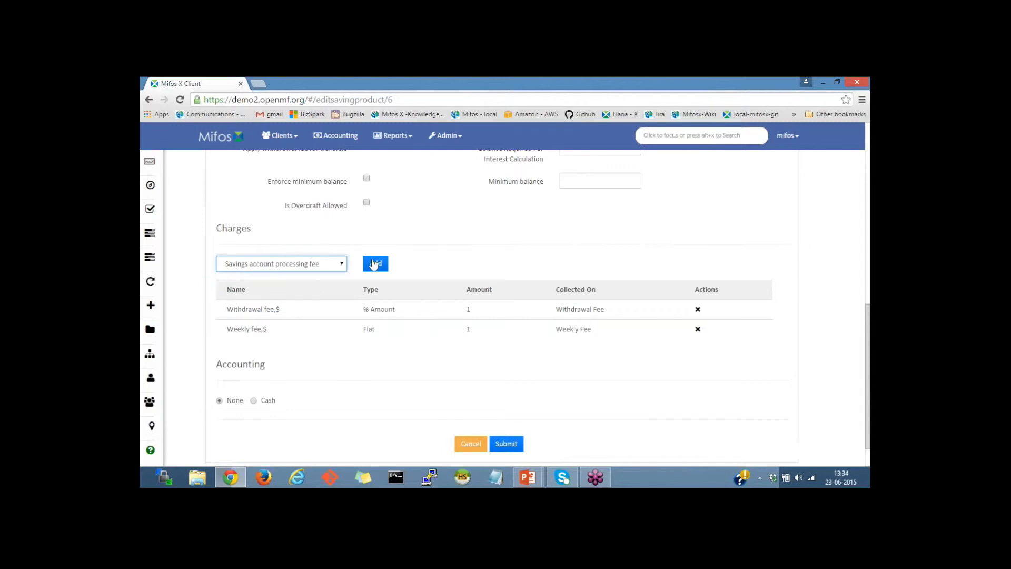
click(374, 264)
scroll(374, 305, down, 1)
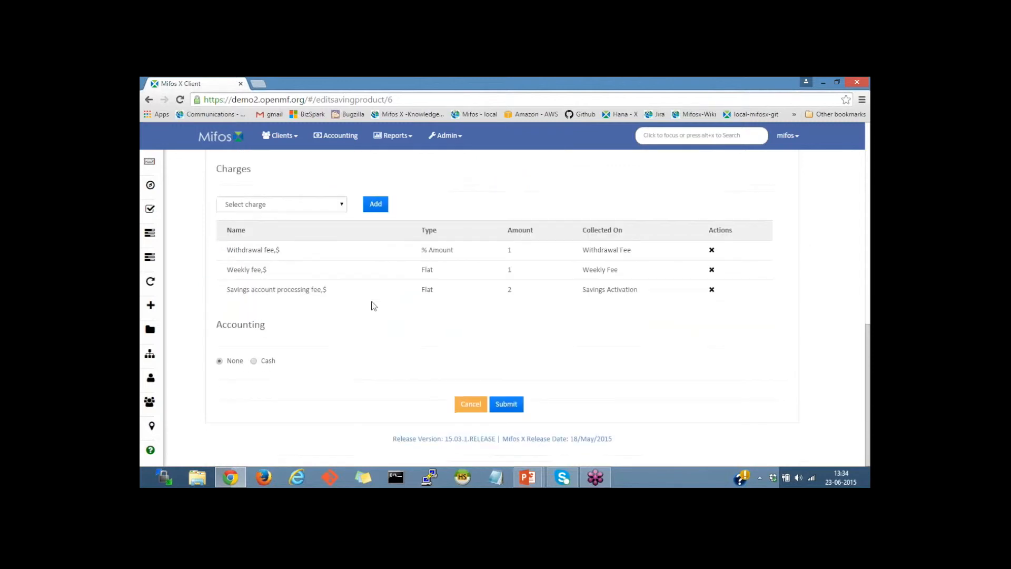
click(506, 406)
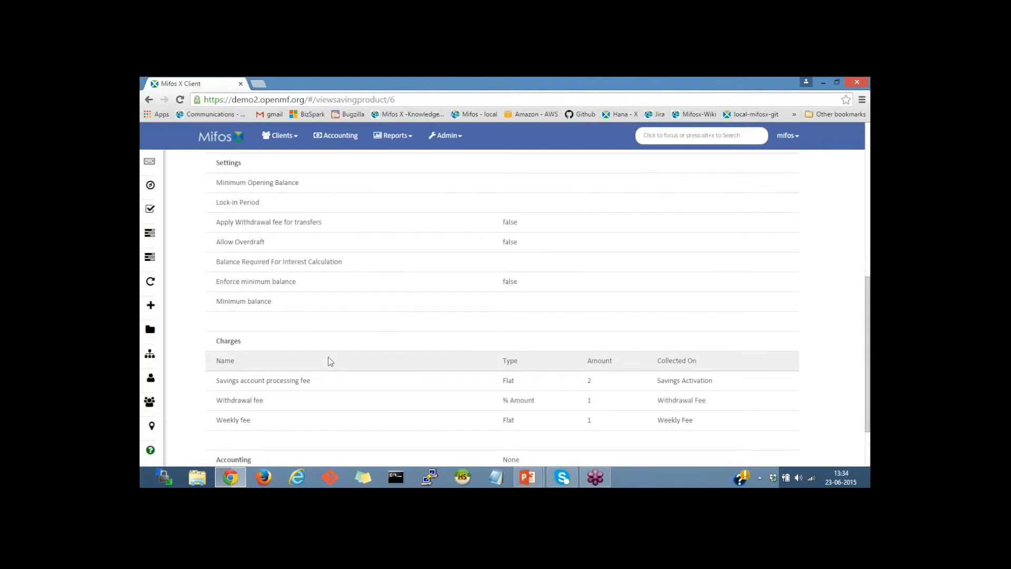
Step: Open a client's profile from the clients list
scroll(328, 358, up, 10)
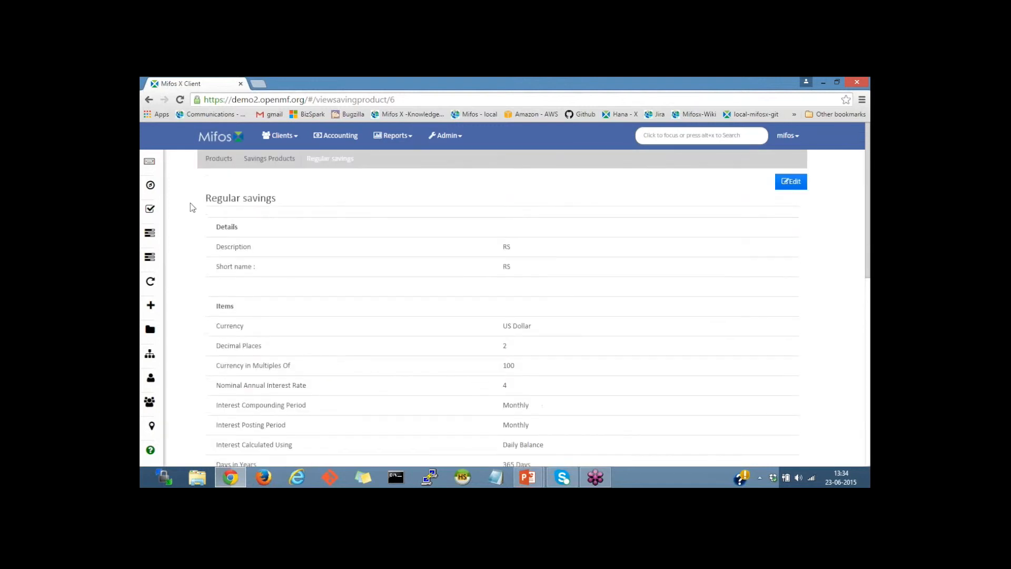
click(283, 137)
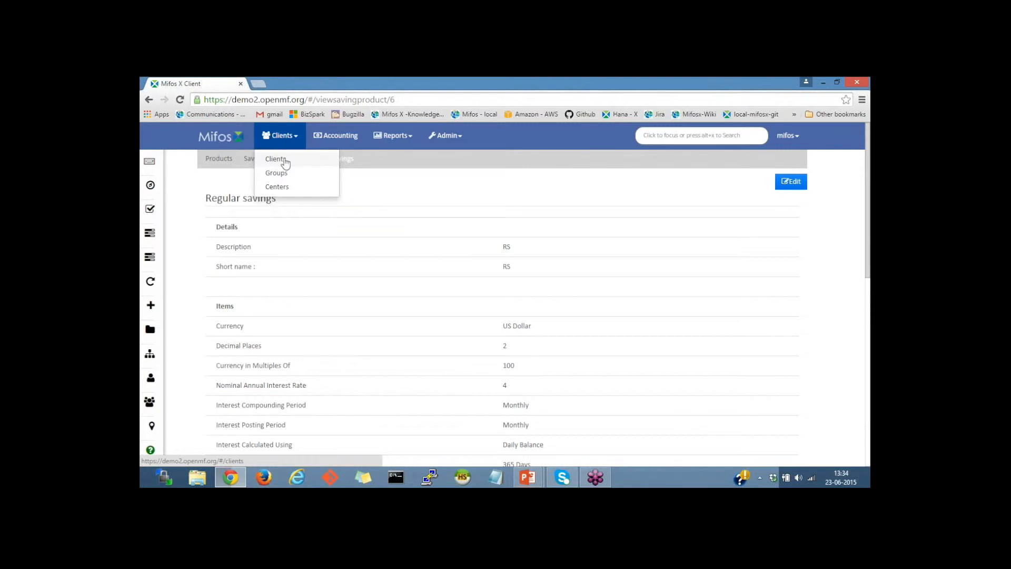
click(284, 161)
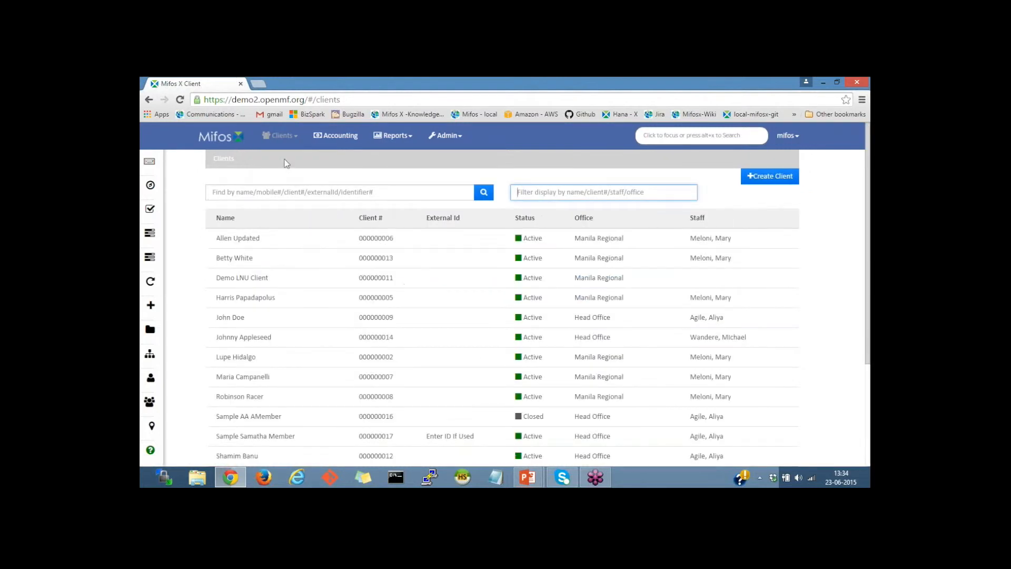
click(317, 318)
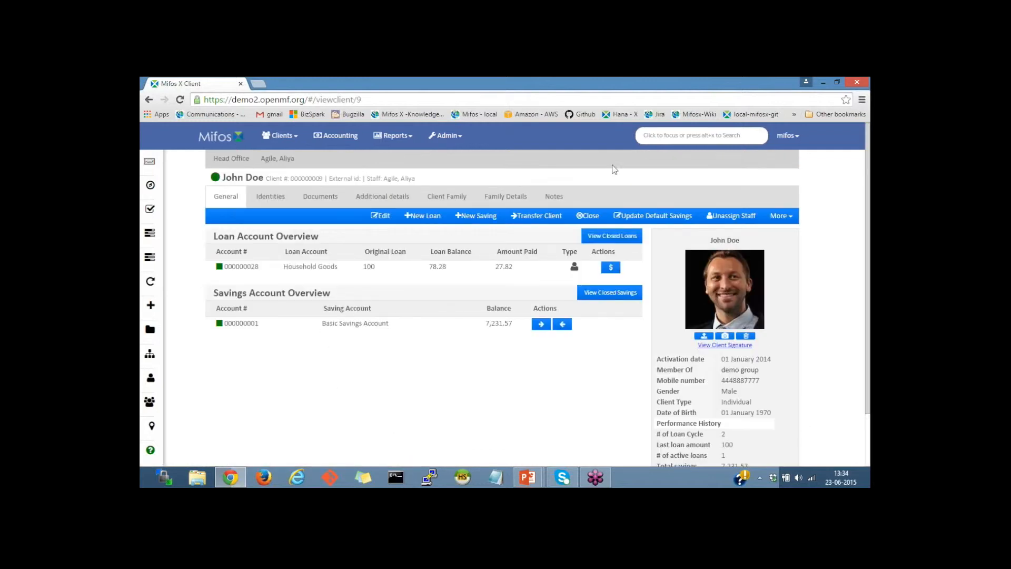
Step: Start a new savings application for the client with the Regular savings product, submitted on 01 June 2015
click(480, 220)
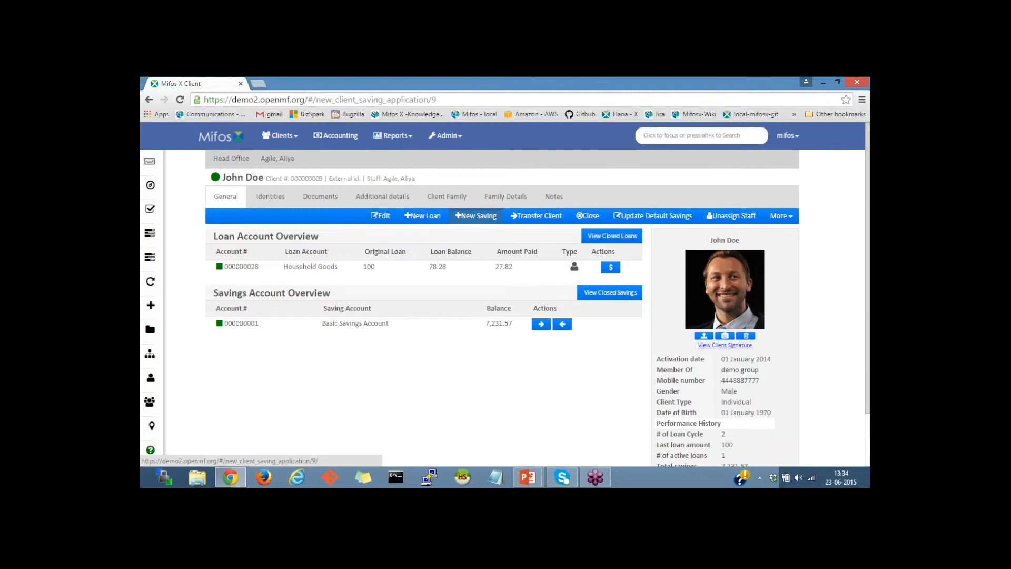
click(356, 219)
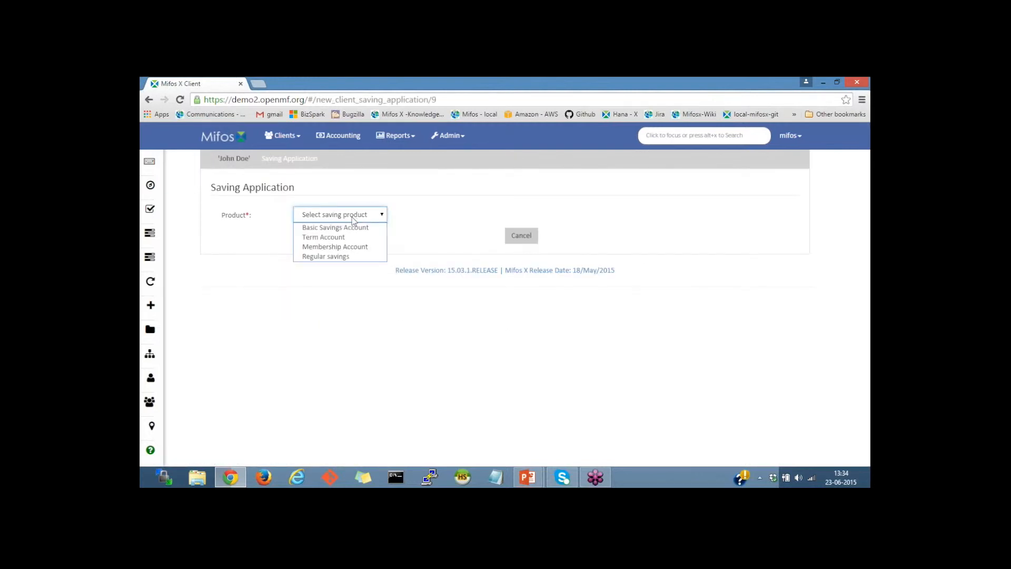
click(312, 258)
scroll(313, 257, down, 1)
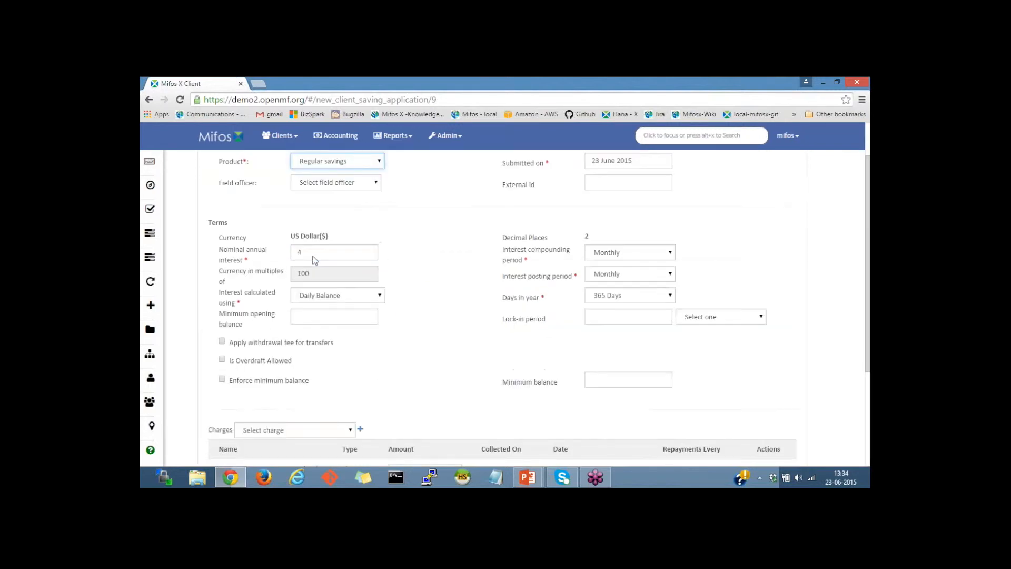
click(667, 161)
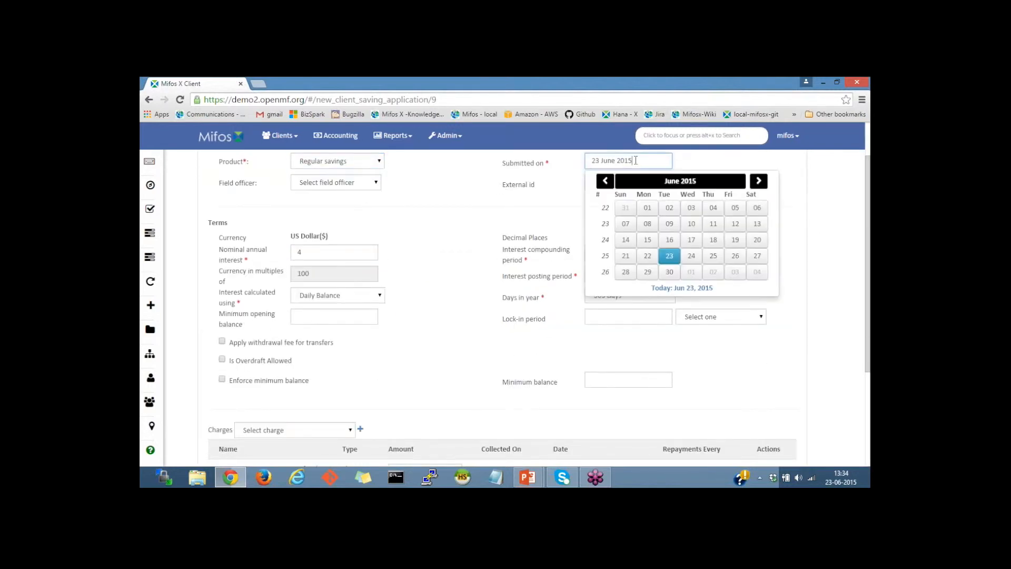
click(646, 211)
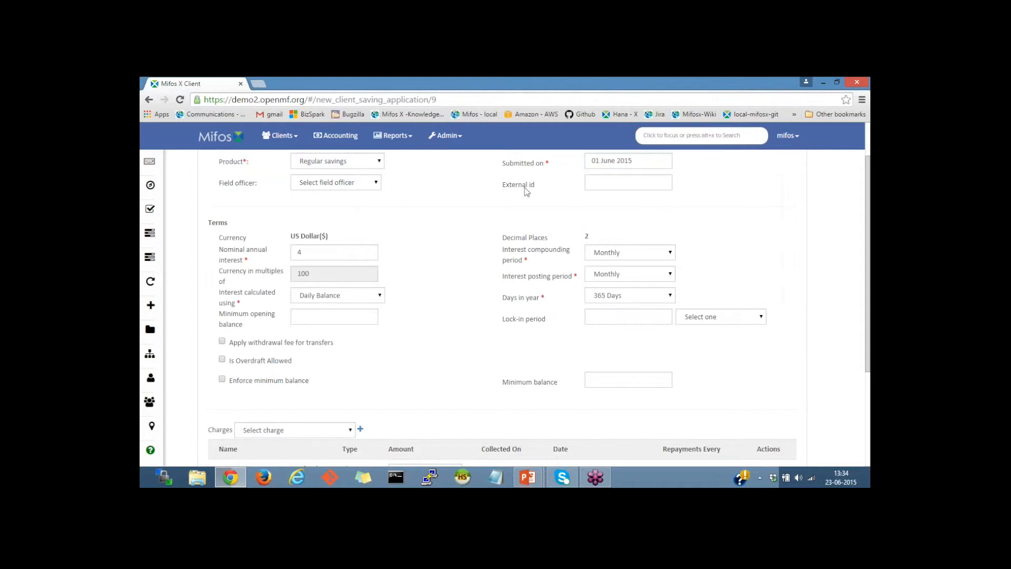
Step: Review the application's terms and the charges carried over from the product
scroll(411, 202, down, 1)
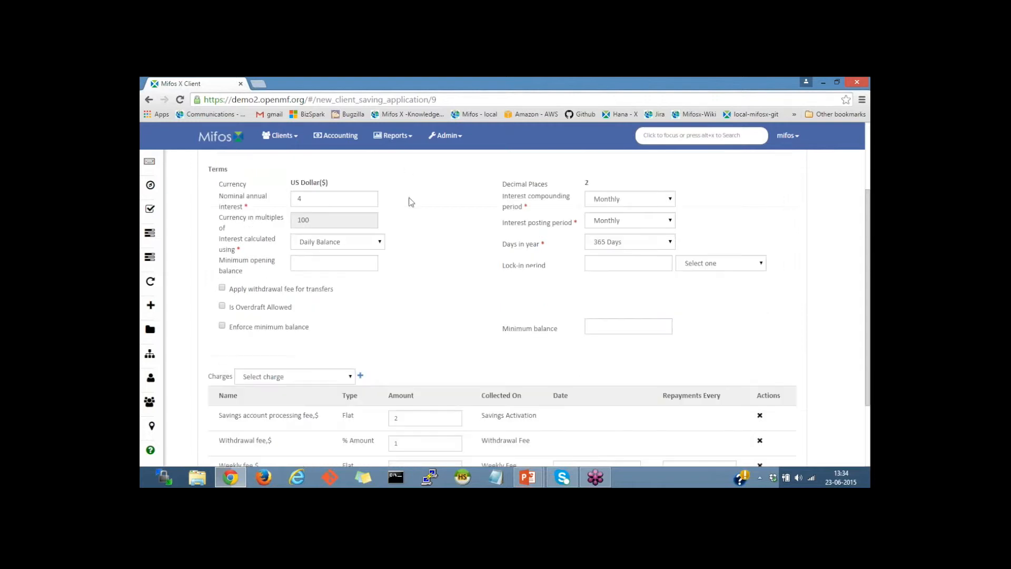
scroll(412, 201, down, 1)
scroll(411, 202, up, 2)
scroll(411, 201, down, 1)
scroll(412, 201, down, 1)
scroll(260, 305, down, 1)
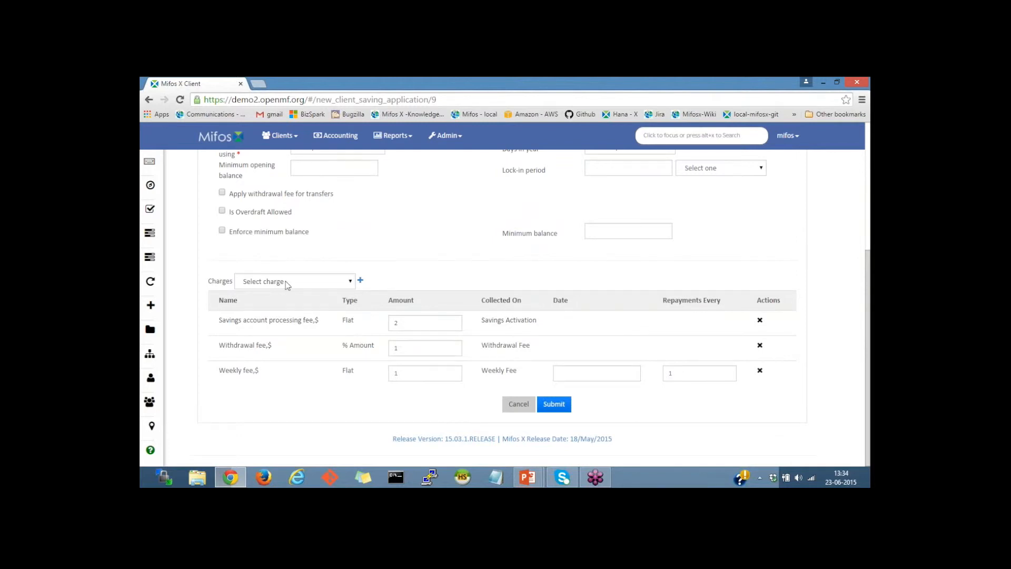
scroll(286, 284, up, 2)
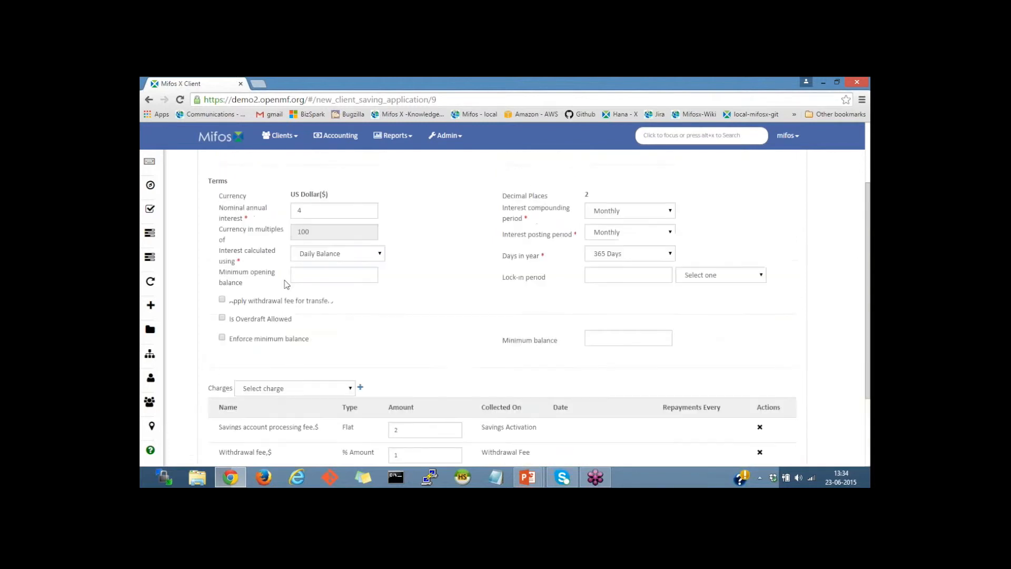
scroll(286, 284, down, 1)
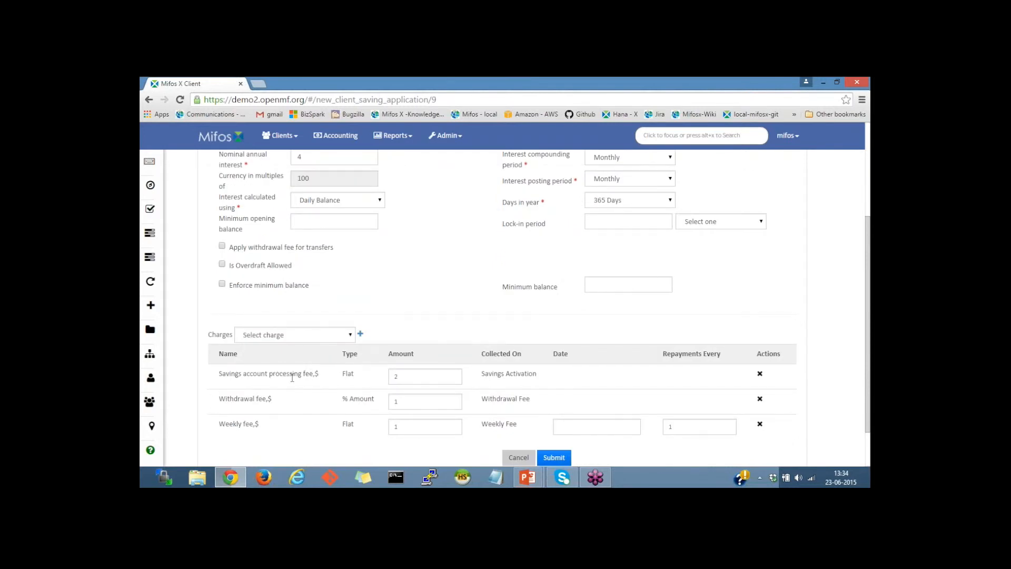
double_click(413, 376)
scroll(445, 312, up, 1)
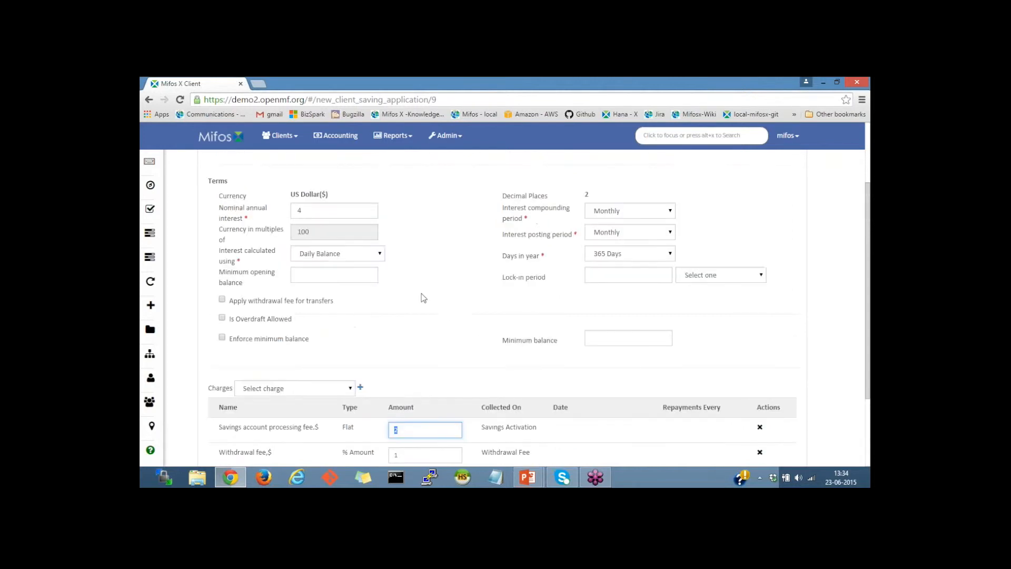
Step: Set the minimum opening balance to 10
click(312, 275)
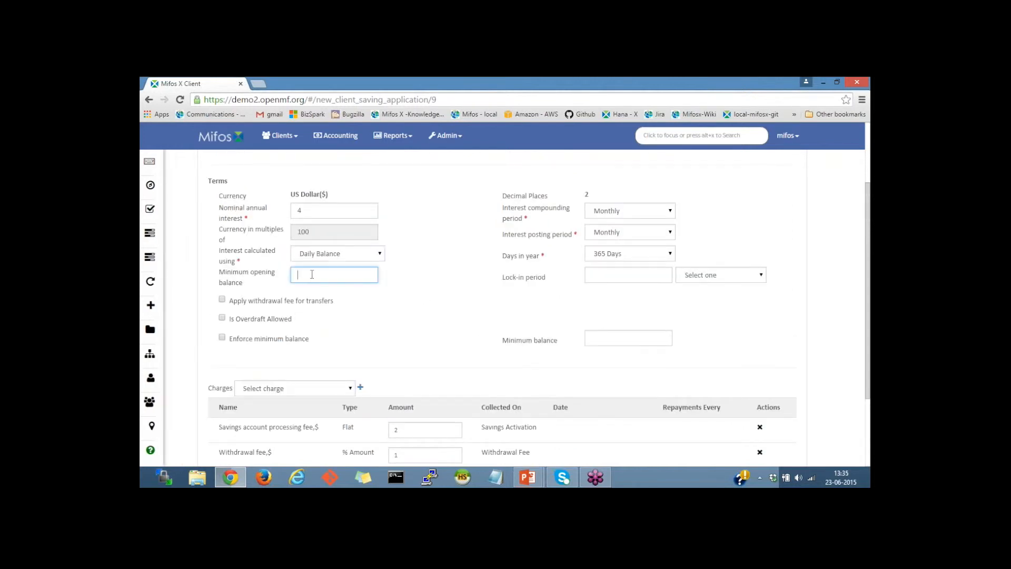
scroll(363, 307, down, 1)
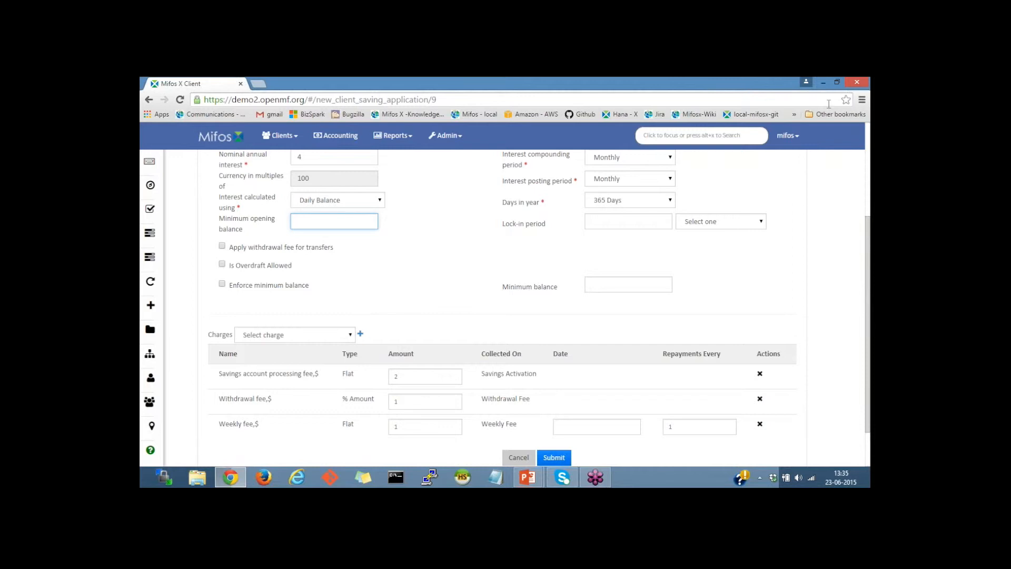
click(865, 107)
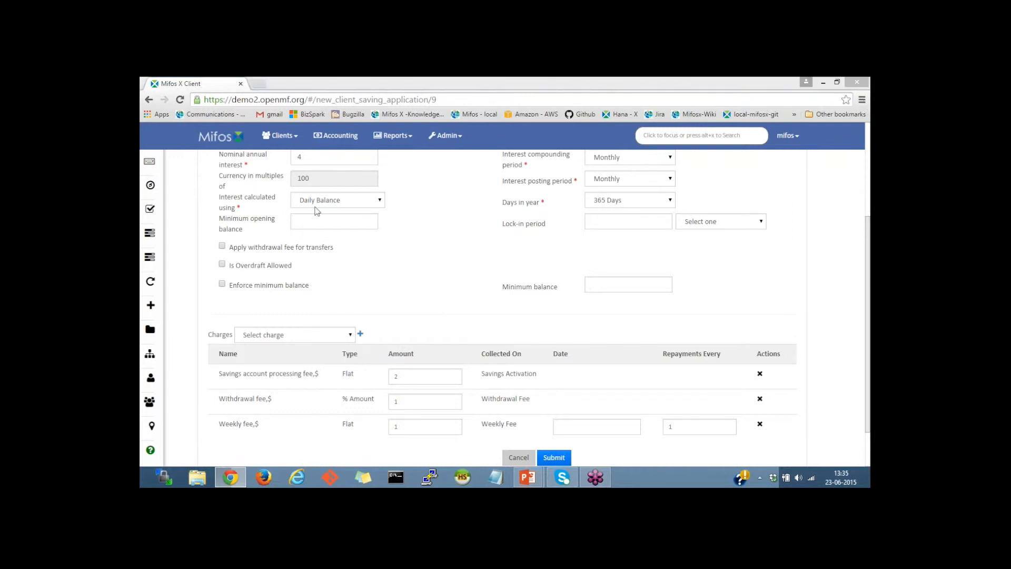
click(377, 220)
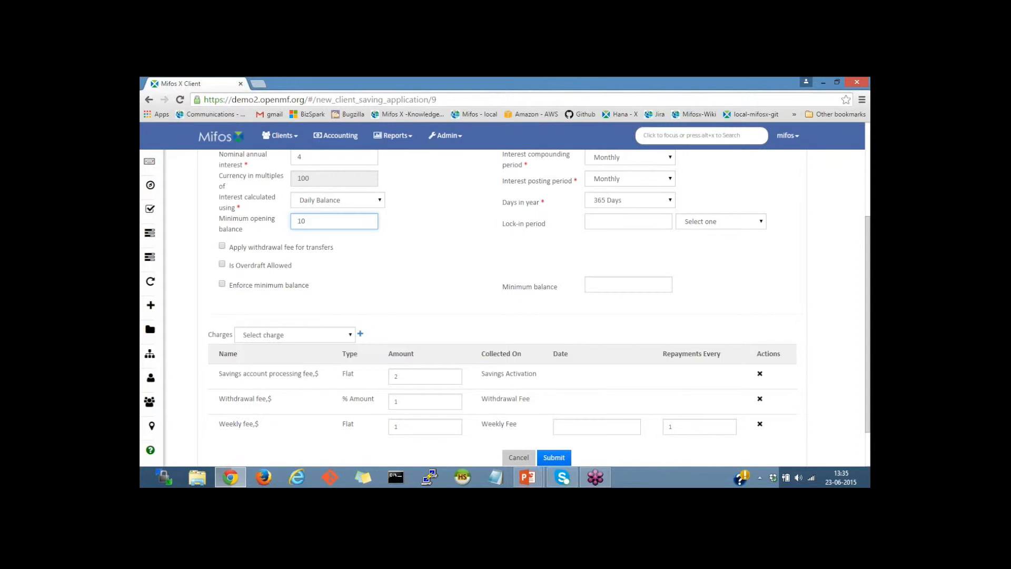
Step: Set the weekly fee date to 01 June 2015 and submit the savings application
scroll(444, 273, down, 1)
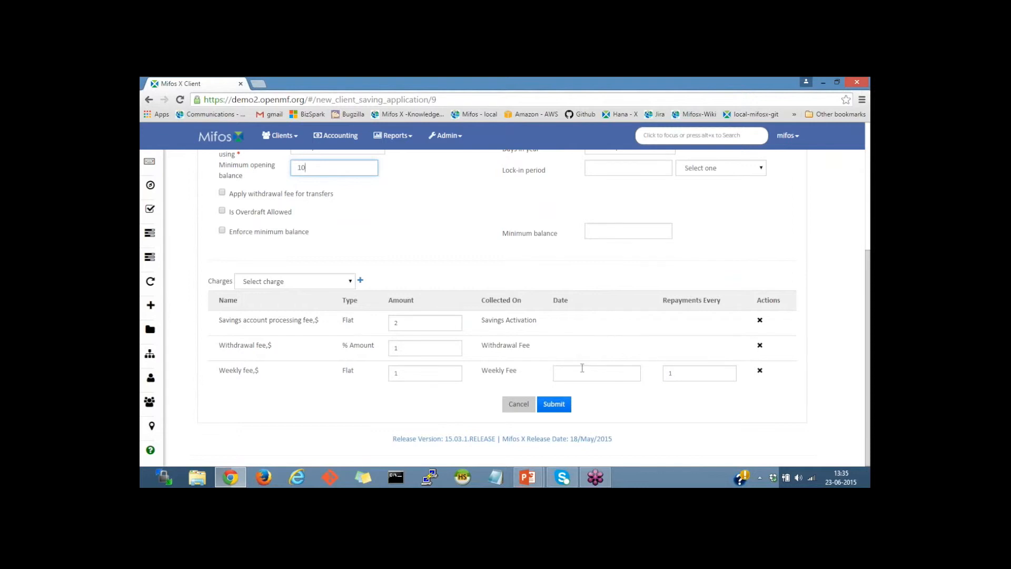
click(582, 367)
scroll(589, 376, down, 2)
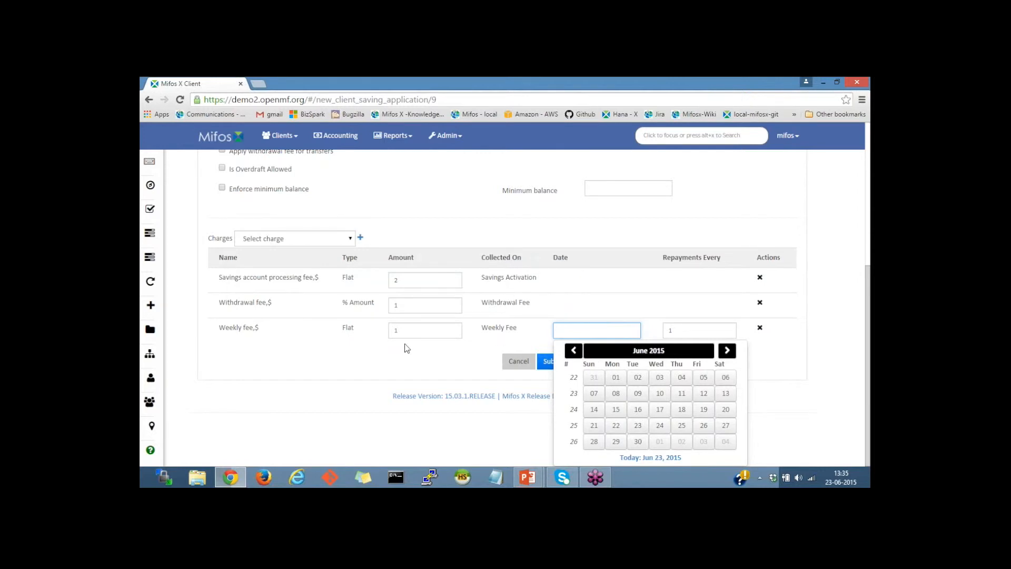
click(616, 378)
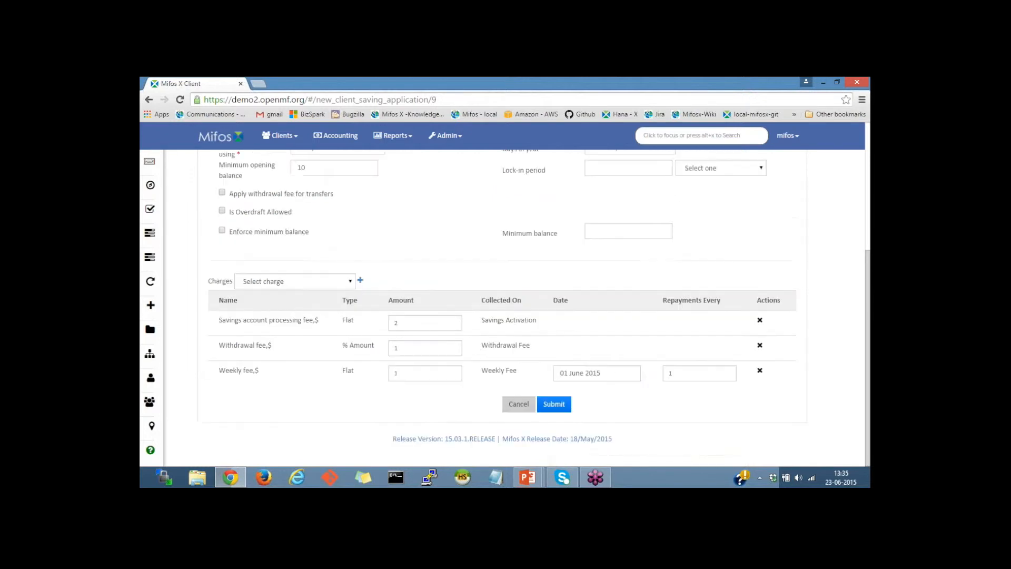
click(553, 405)
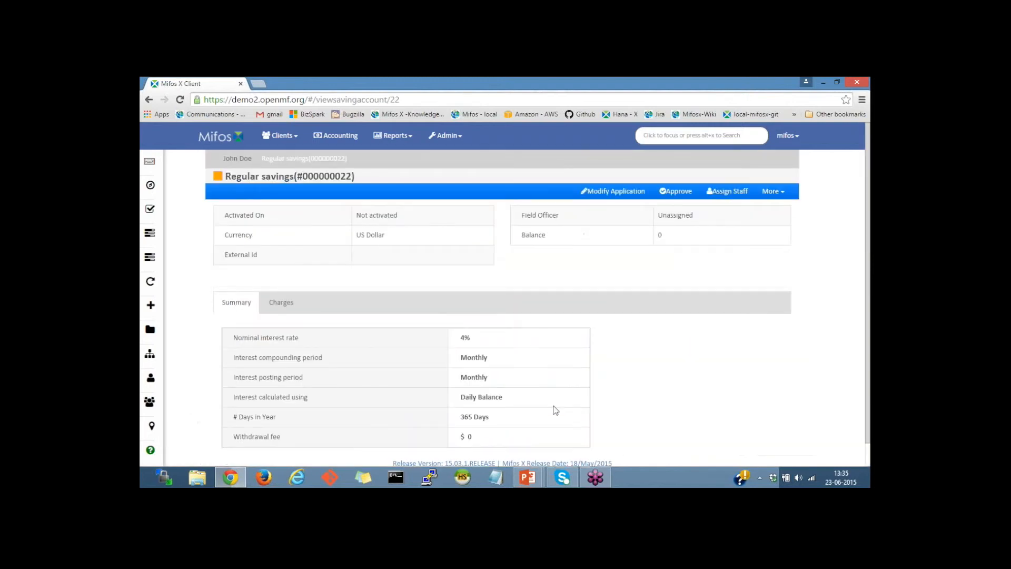
Step: Approve the savings account with an approval date of 01 June 2015
click(674, 192)
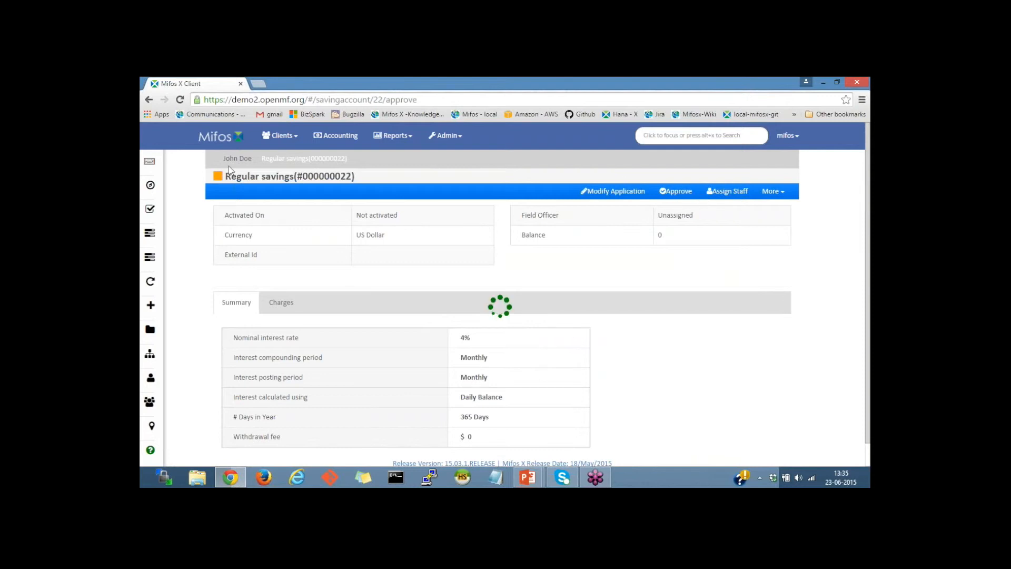
click(356, 211)
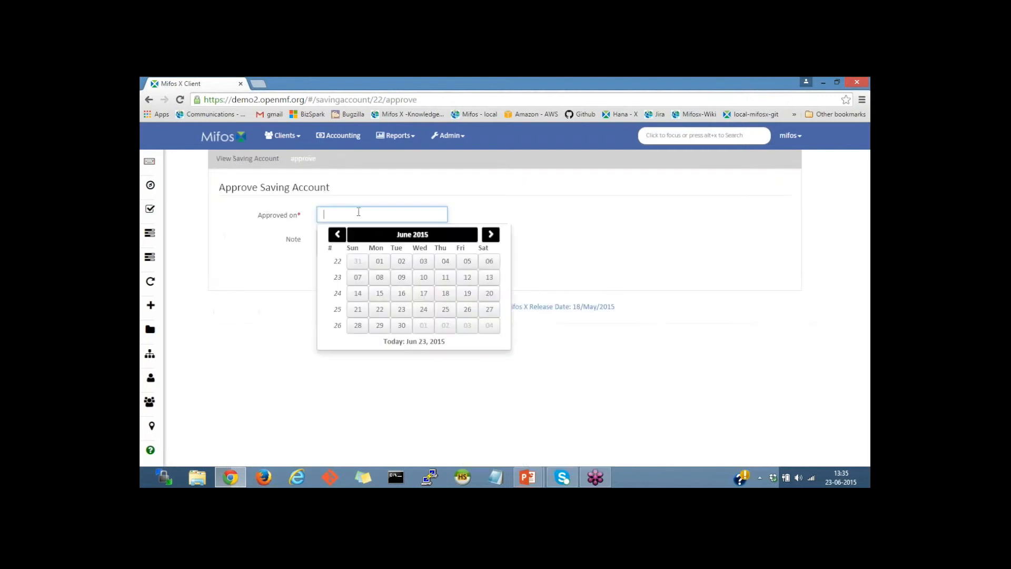
click(378, 261)
click(411, 273)
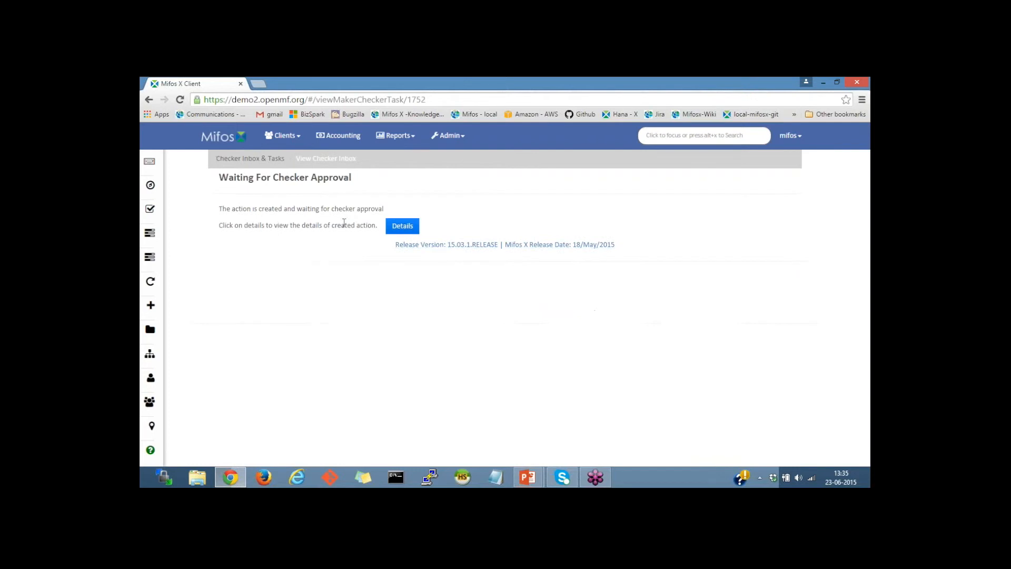
Step: Open the checker inbox from the pending approval notice and approve all pending tasks
click(403, 227)
click(706, 176)
click(404, 181)
click(396, 226)
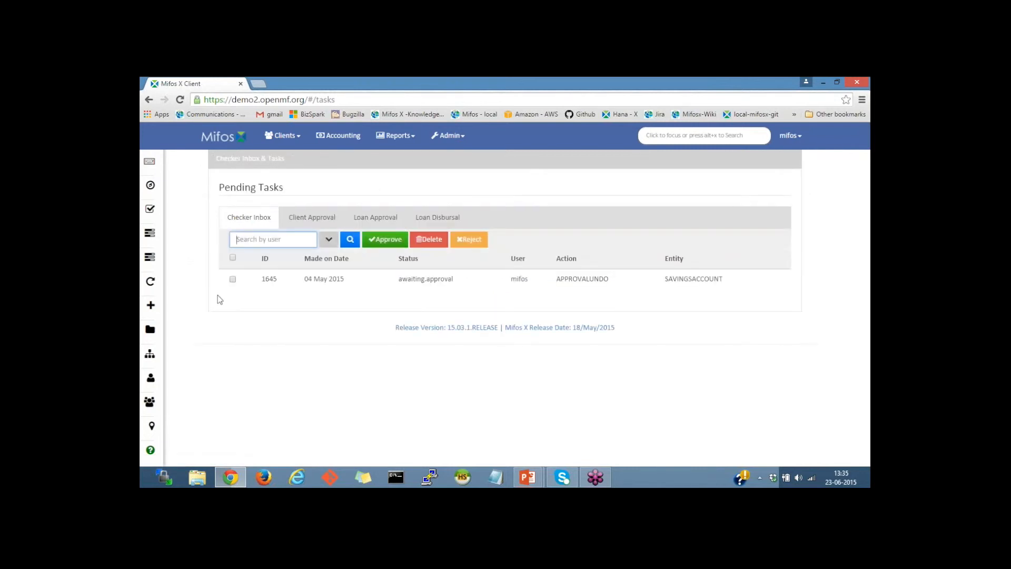
click(283, 140)
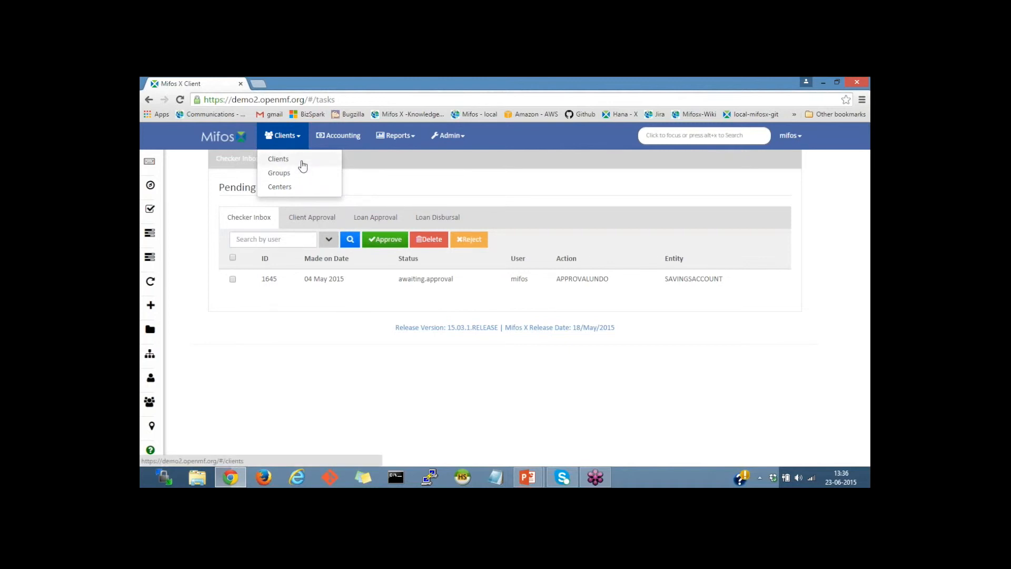
click(232, 258)
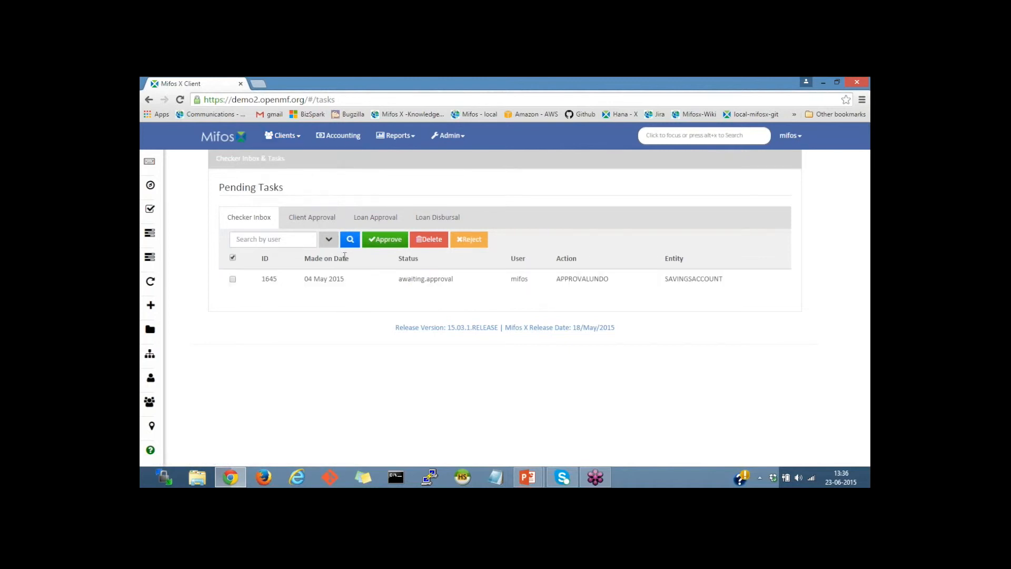
click(373, 242)
click(403, 181)
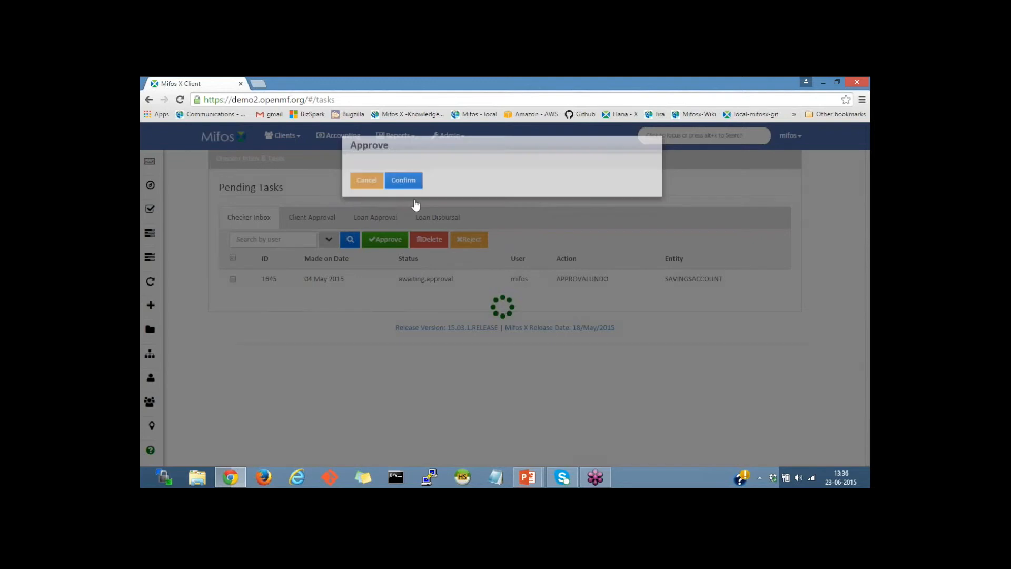
Step: Open the client's Regular savings account and activate it with an activation date of 01 June 2015
click(283, 136)
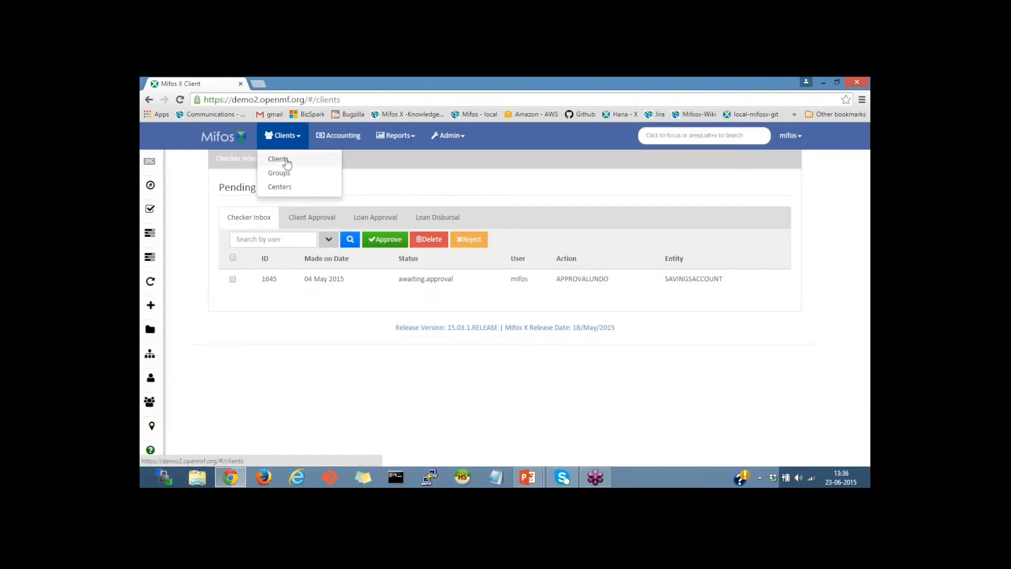
click(288, 161)
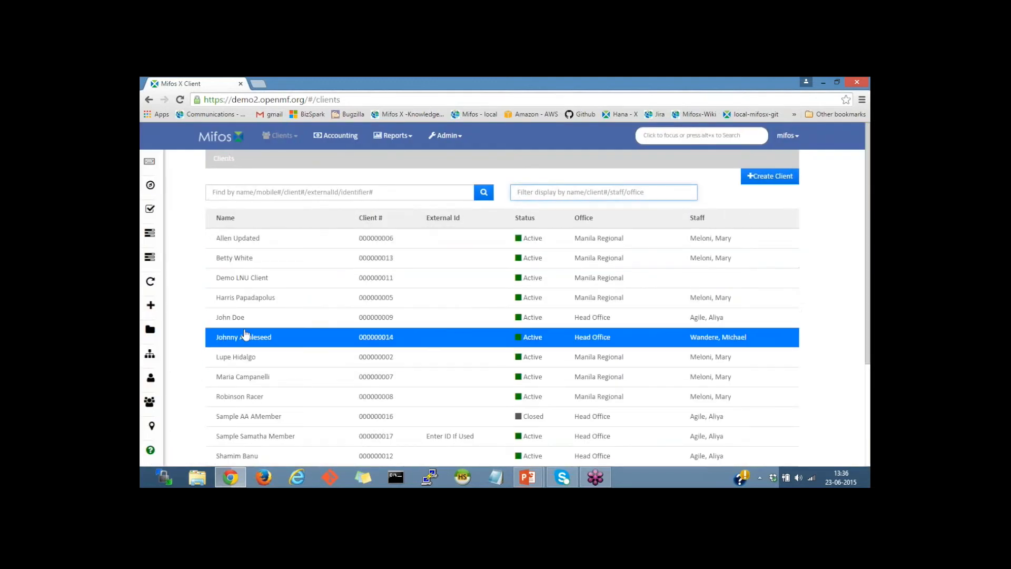
click(249, 318)
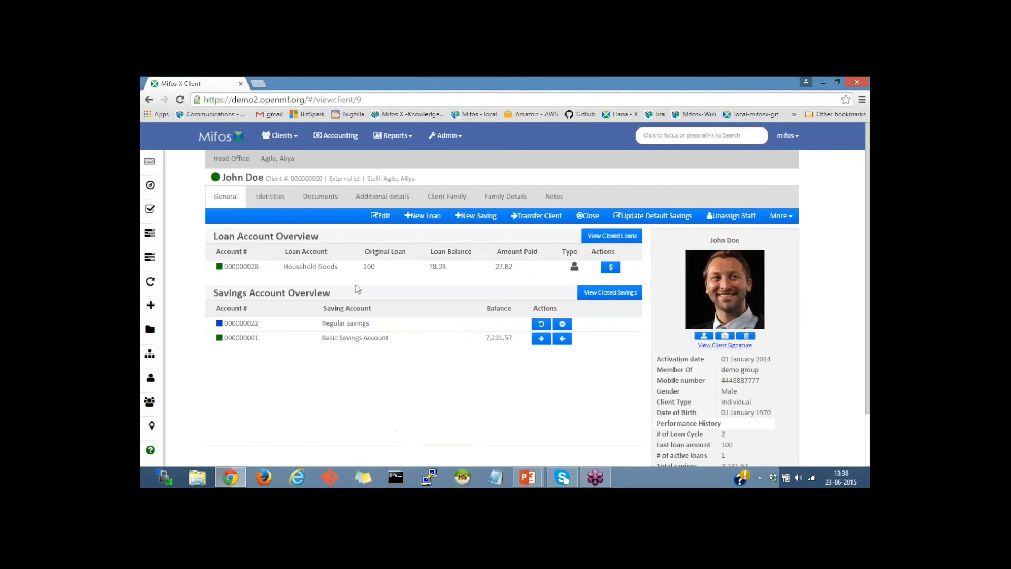
click(359, 330)
click(662, 193)
click(343, 214)
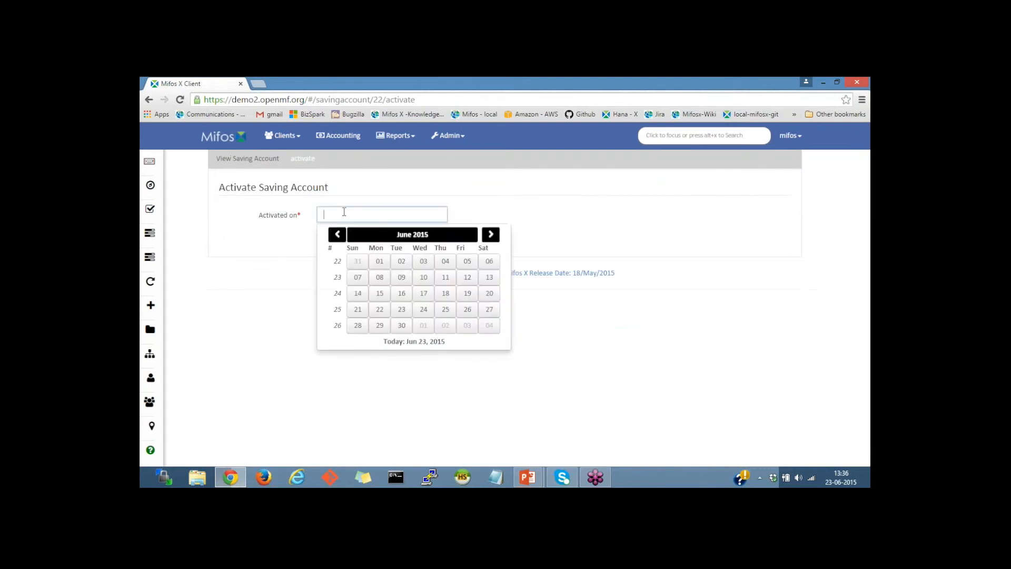
click(379, 261)
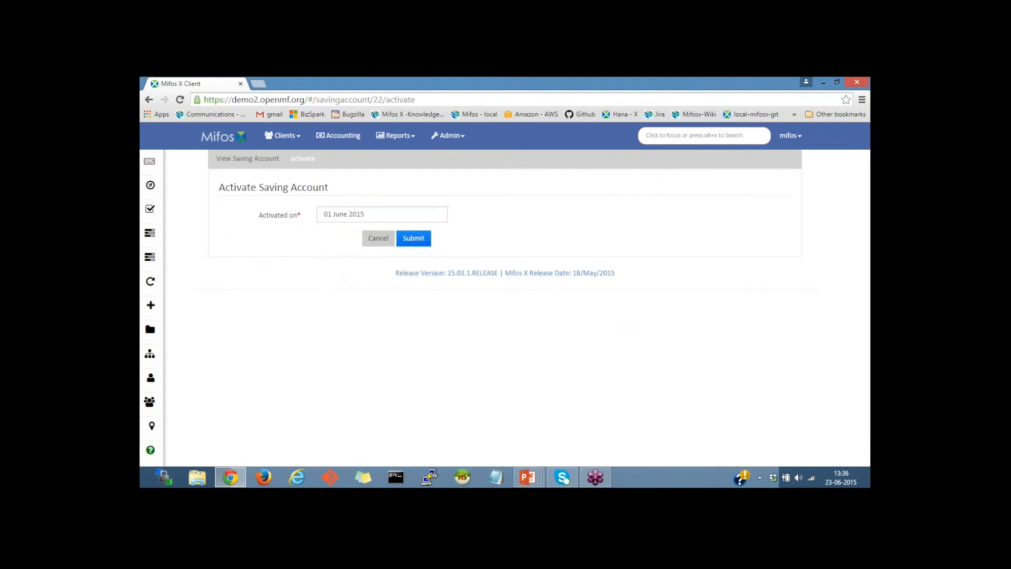
click(412, 239)
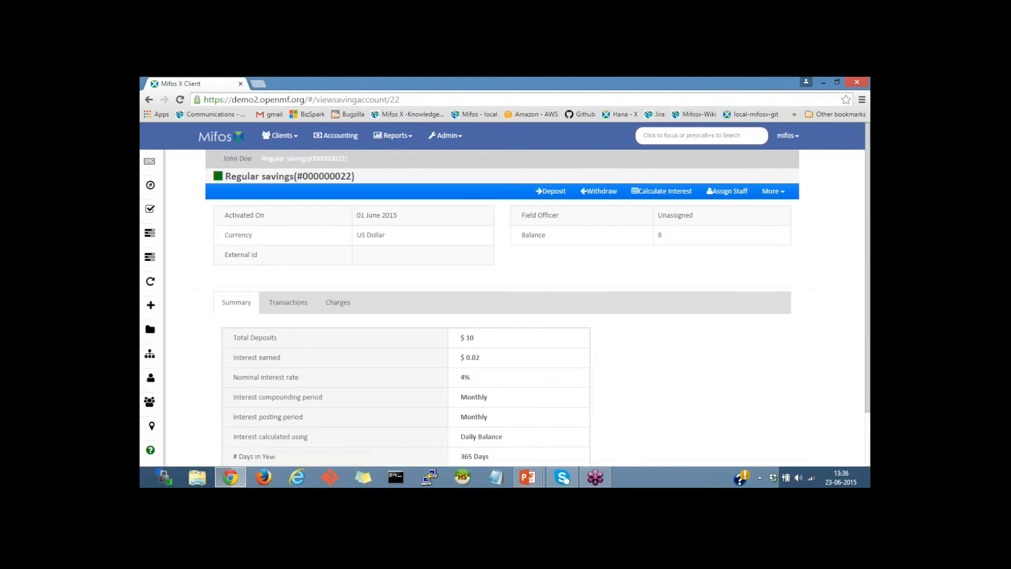
Step: Review the activated account's summary, transactions and charges
scroll(481, 250, down, 1)
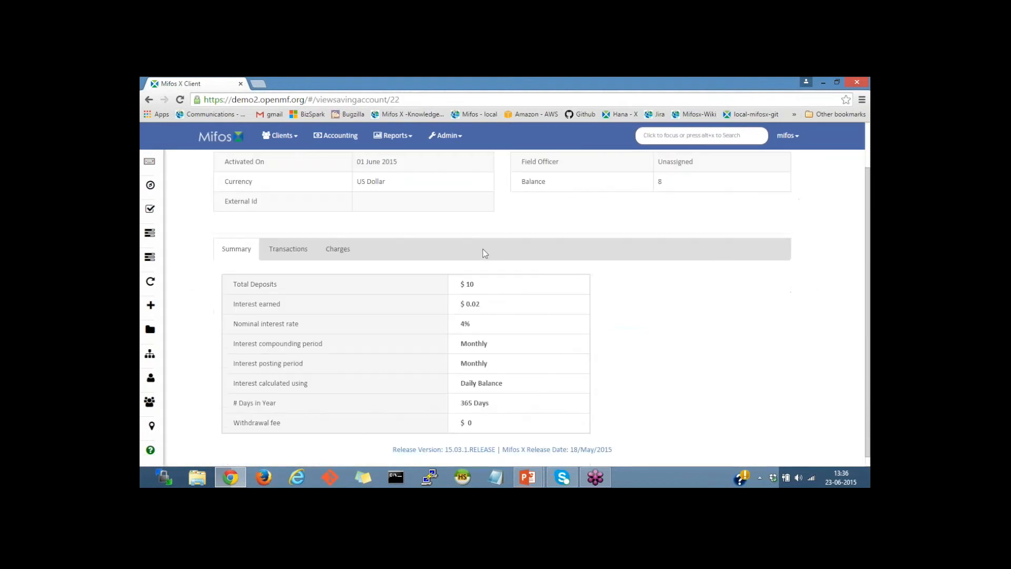
scroll(429, 245, up, 1)
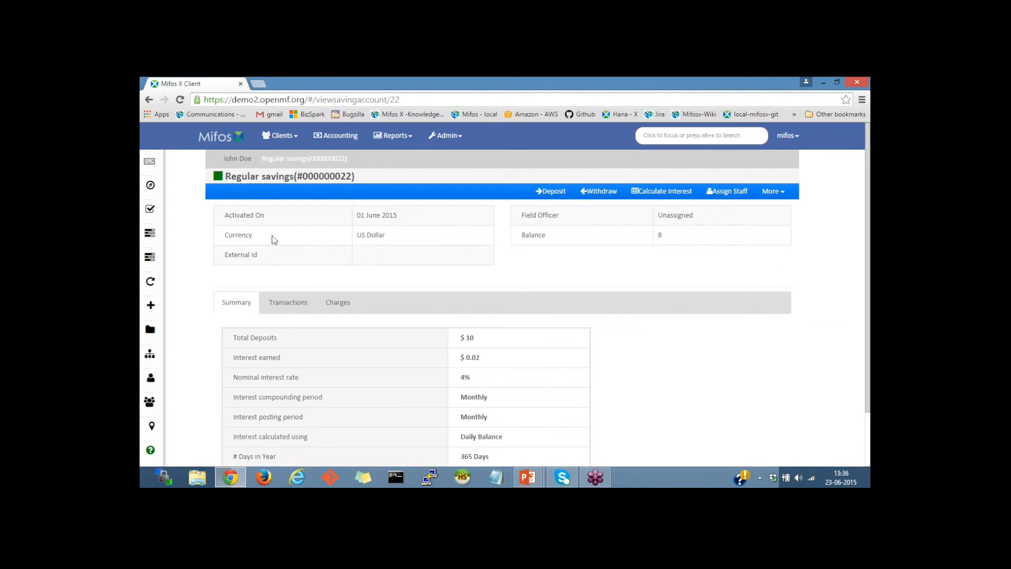
click(287, 304)
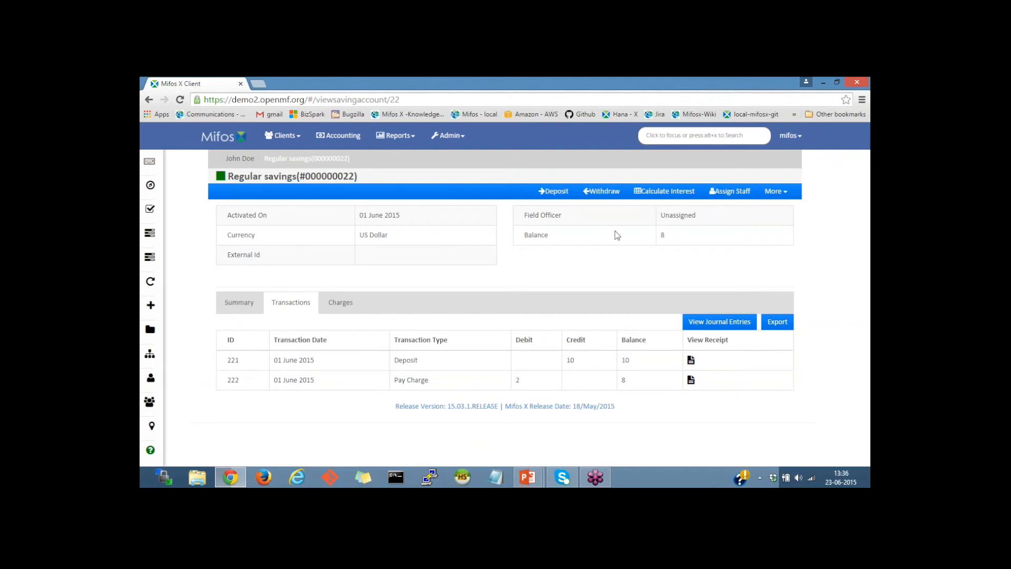
click(239, 303)
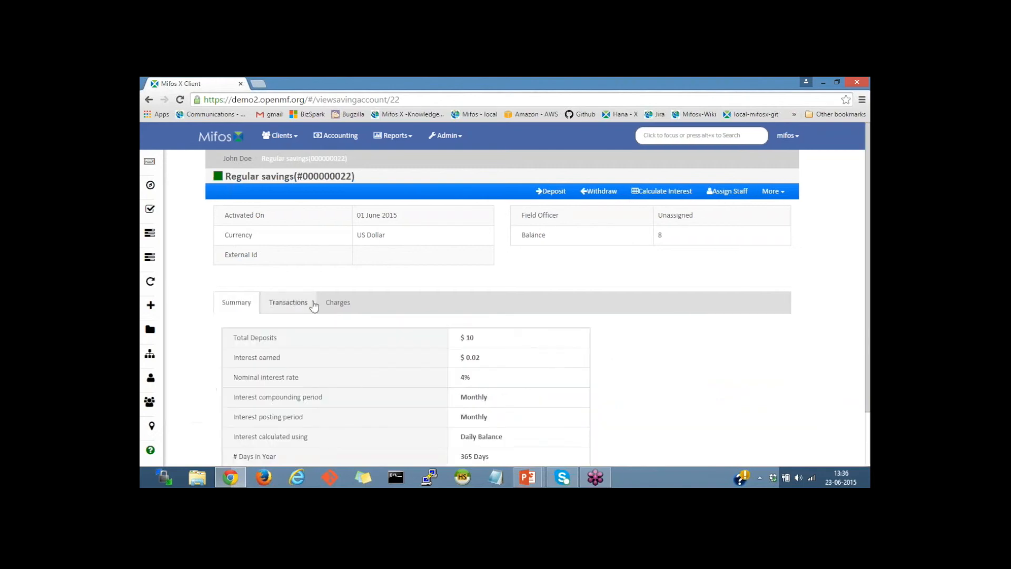
click(336, 307)
scroll(443, 325, down, 1)
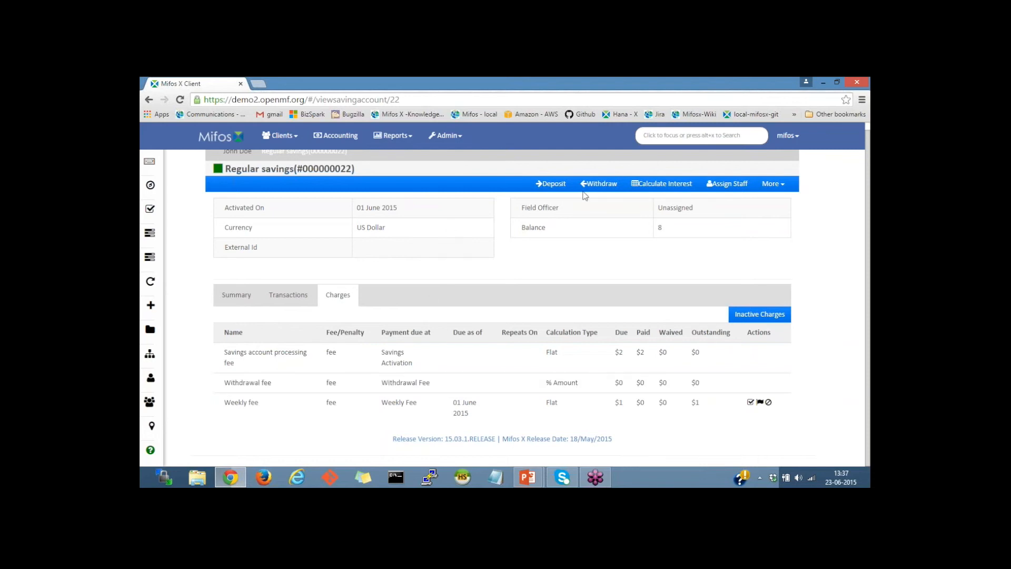
Step: Withdraw 4 from the savings account with a transaction date of 04 June 2015
click(603, 185)
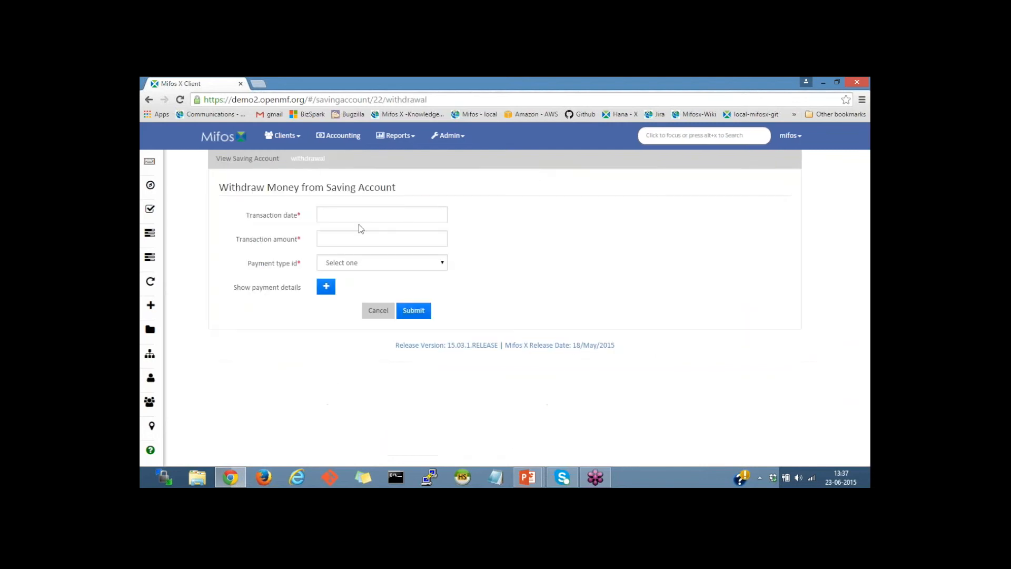
click(366, 214)
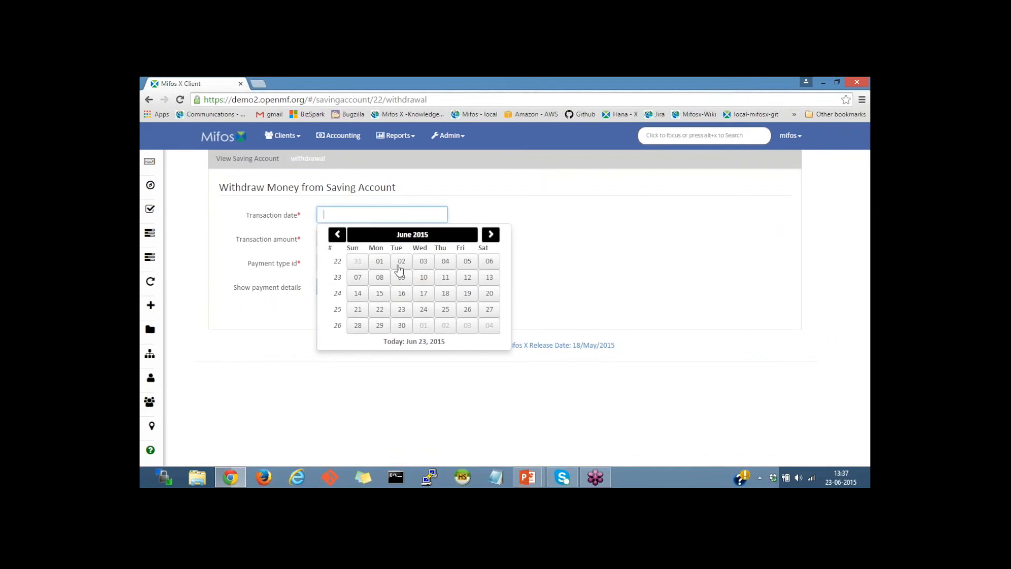
click(446, 261)
click(355, 235)
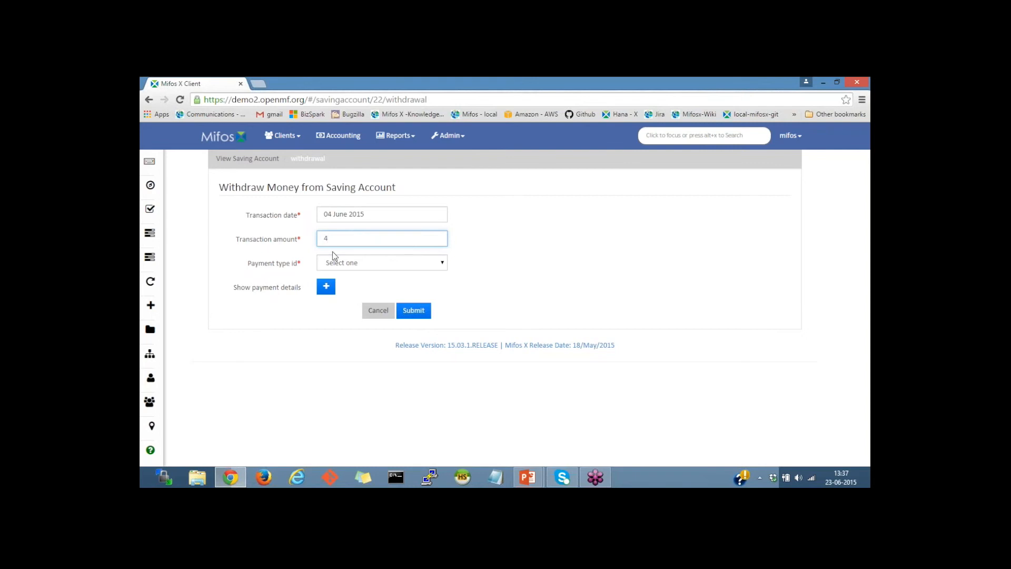
click(412, 311)
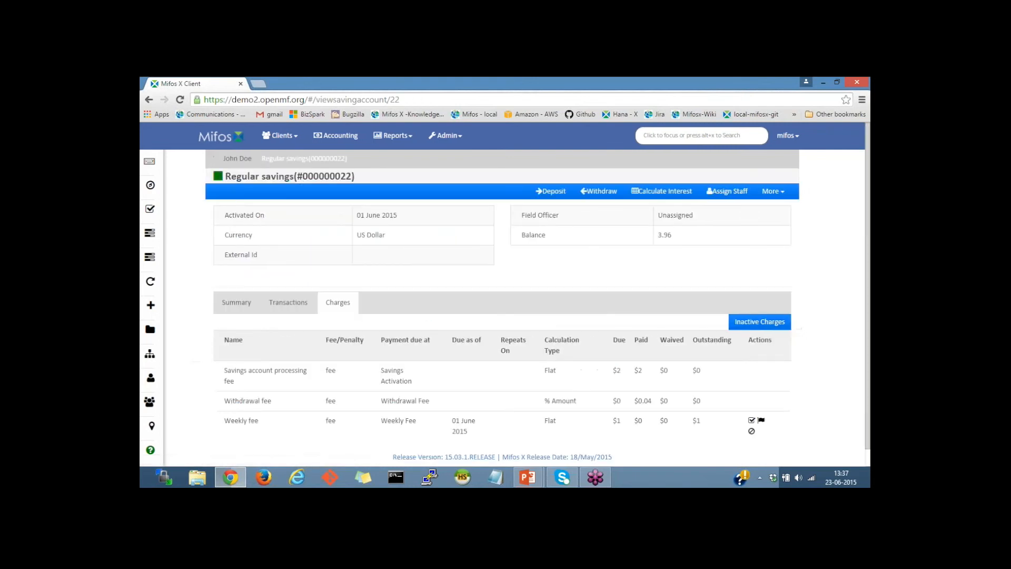
Step: Review the account's transactions and summary after the withdrawal
click(291, 302)
scroll(464, 313, down, 1)
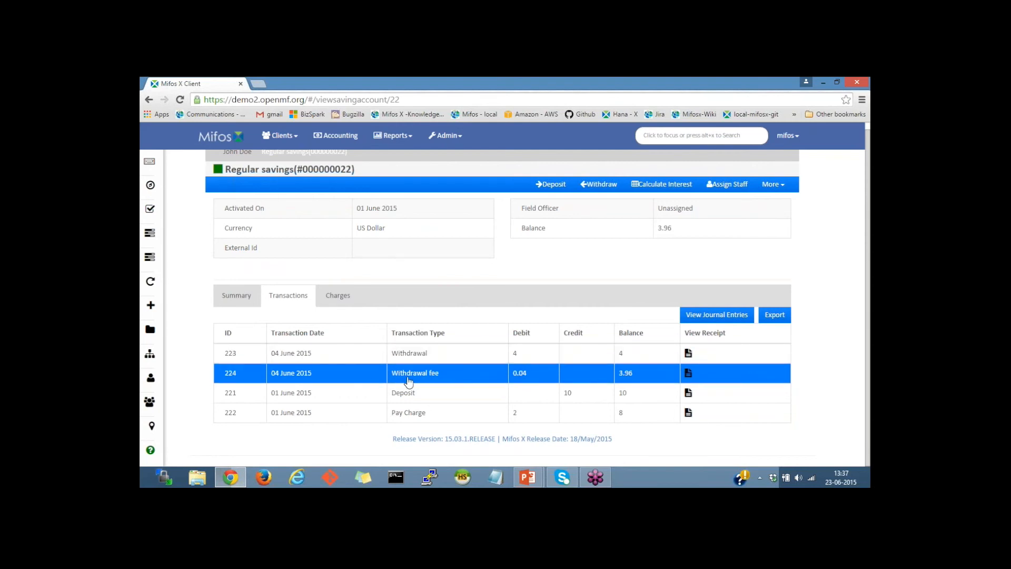
click(231, 294)
scroll(428, 286, up, 1)
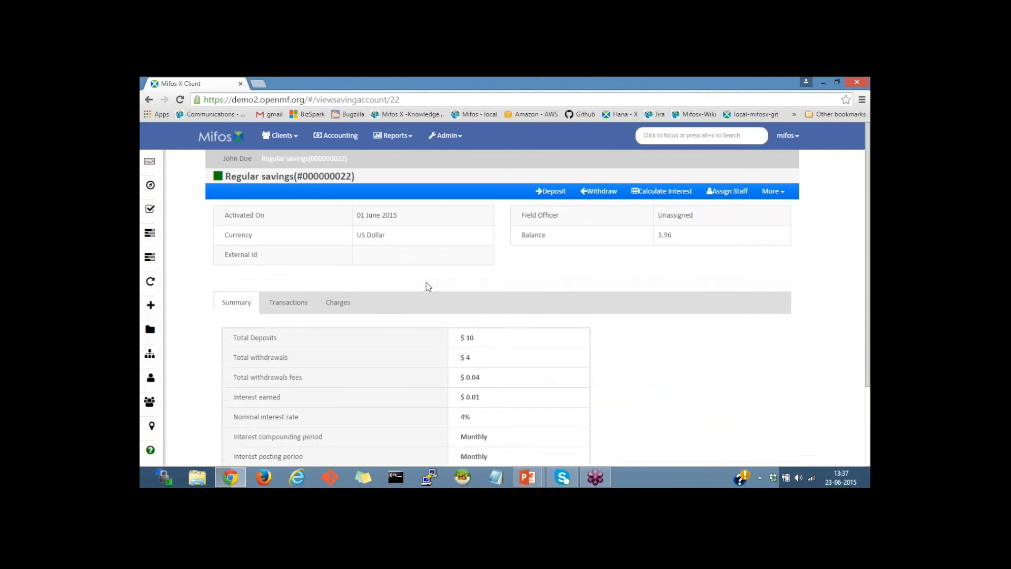